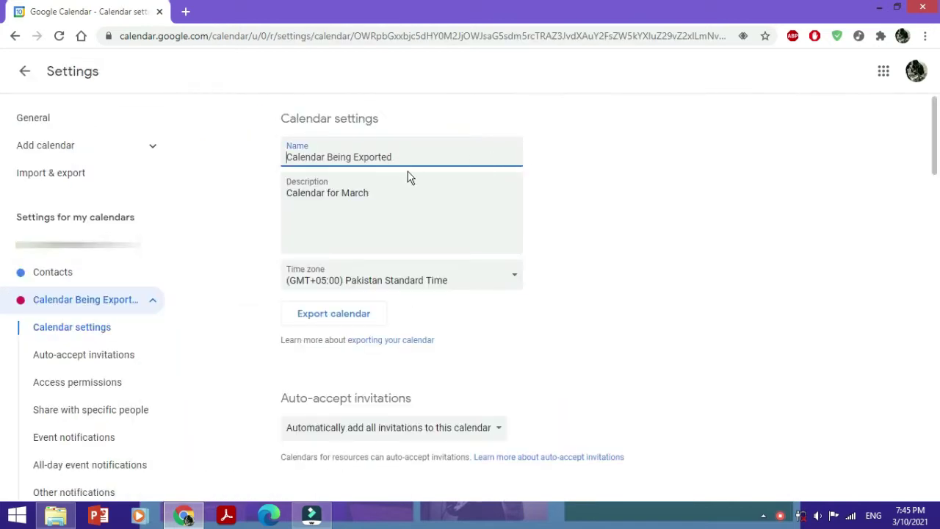
- Export the Calendar Being Exported calendar and save its ZIP file as Exported Calendar in the Google Calendars folder on Data (D:)
click(331, 325)
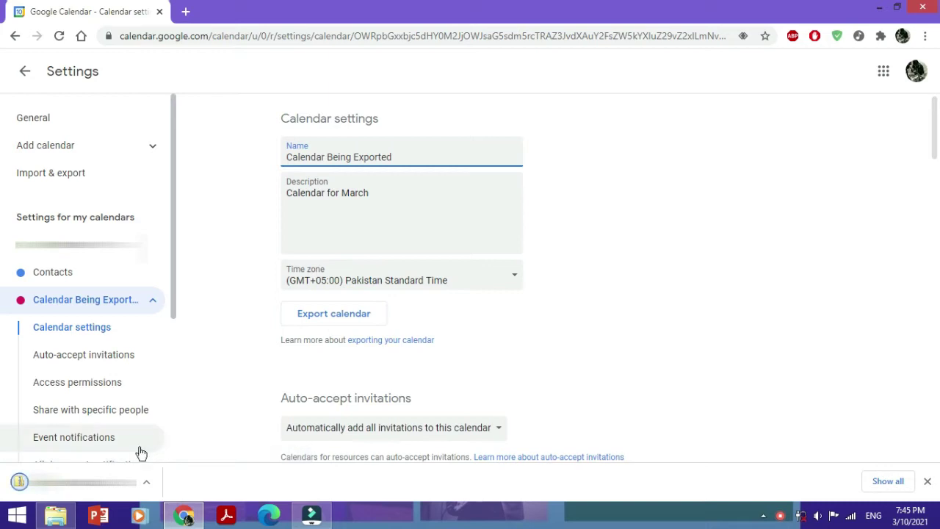
right_click(358, 313)
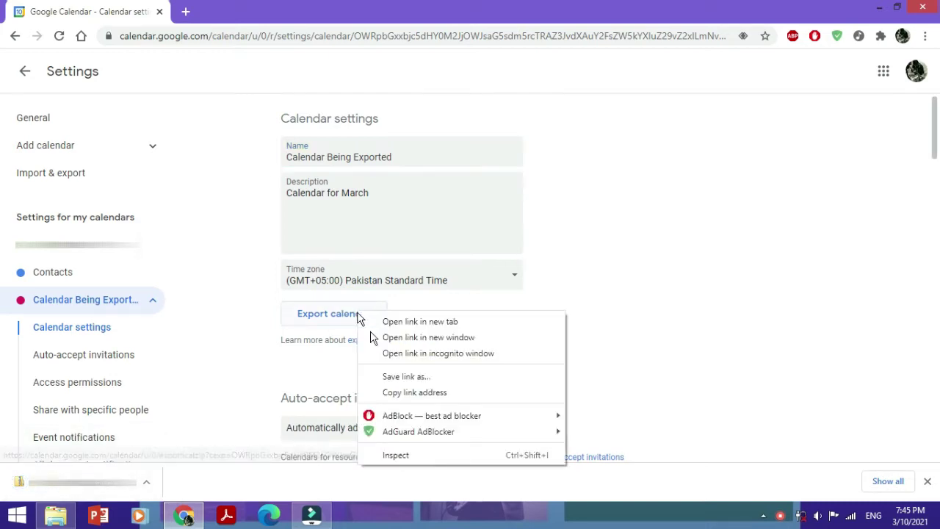
click(394, 379)
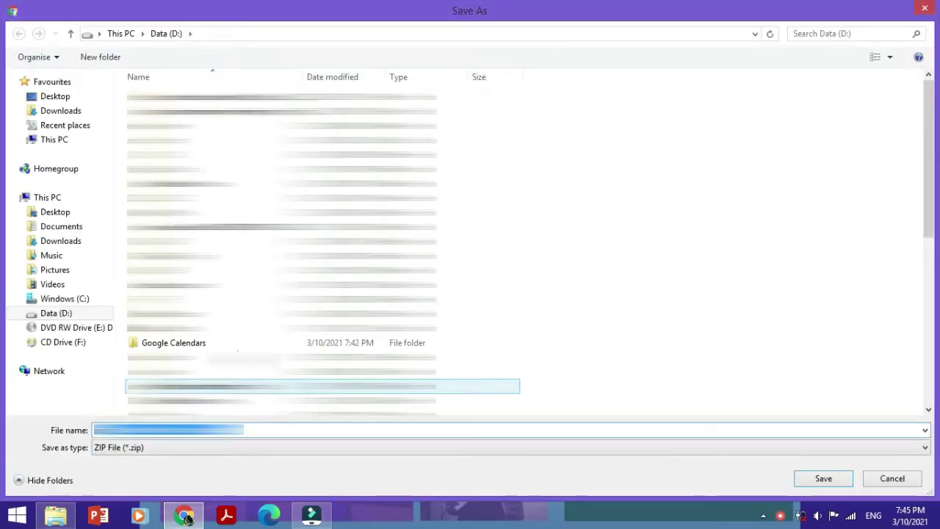
double_click(229, 346)
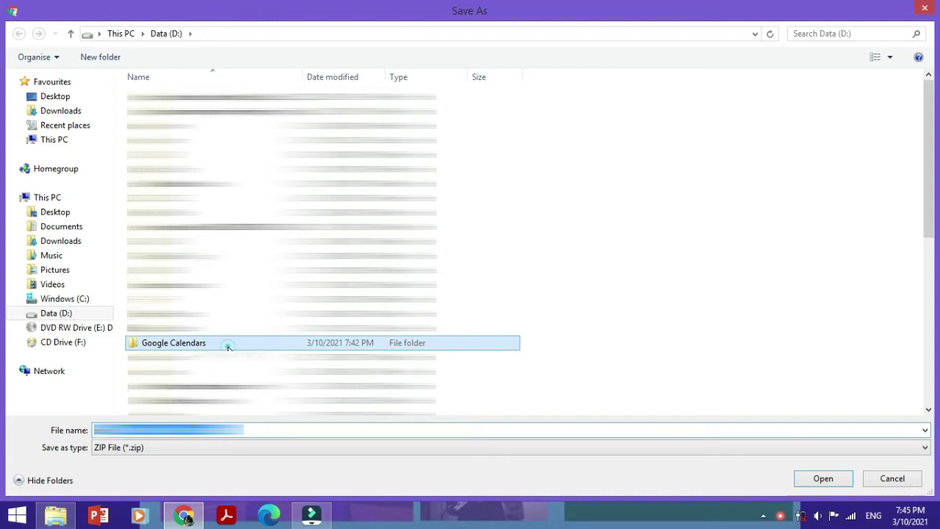
double_click(255, 431)
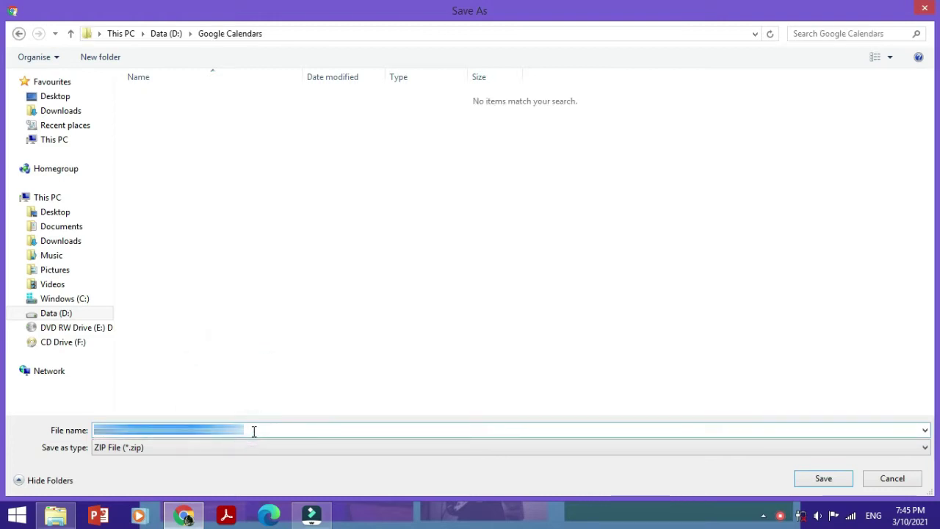
text(E)
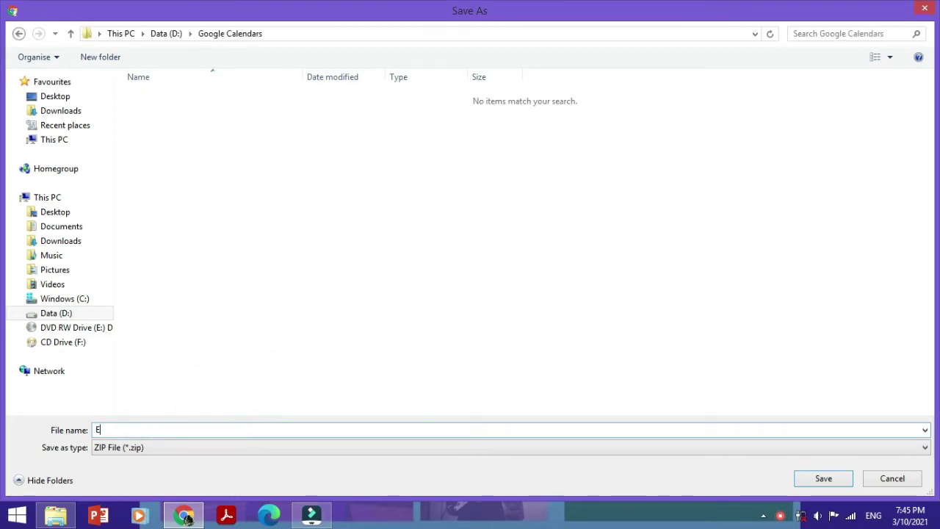
text(xported Calendar)
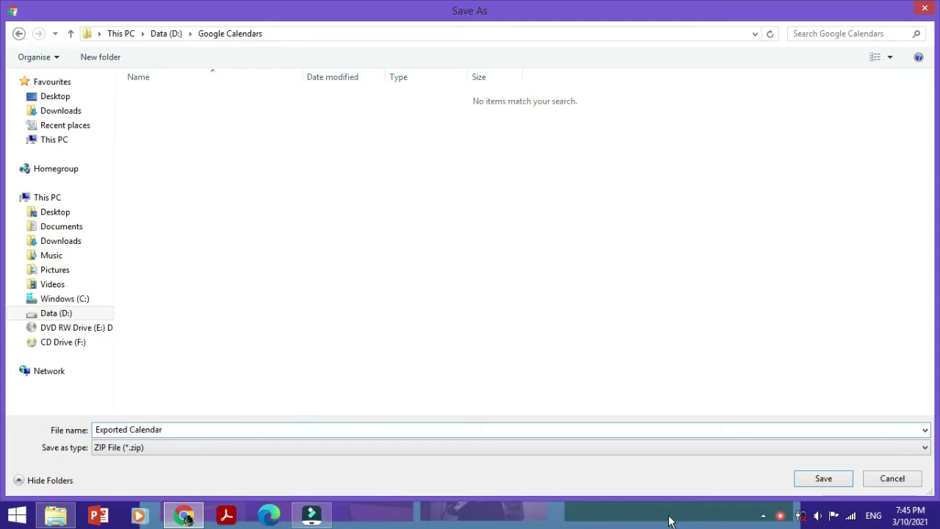
click(824, 478)
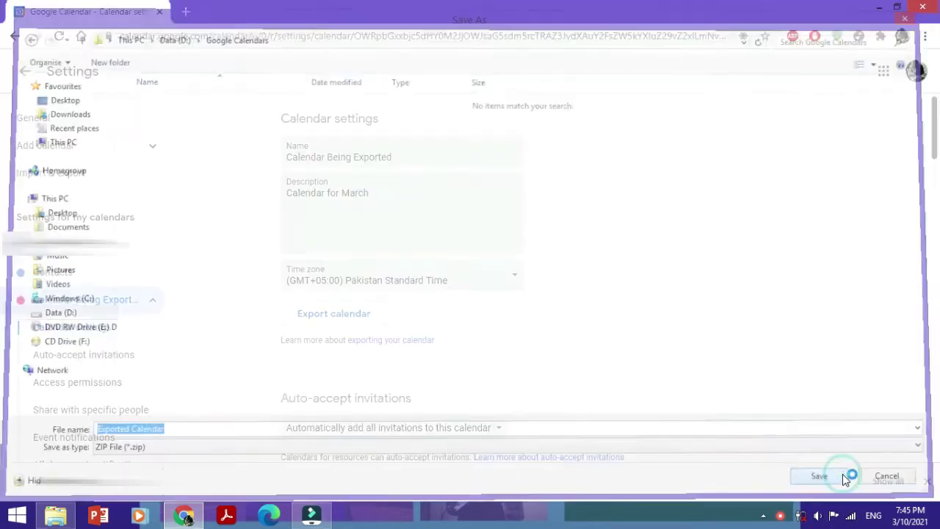
- Show the downloaded Exported Calendar.zip in its folder and extract it to D:\Google Calendars\Exported Calendar
click(148, 480)
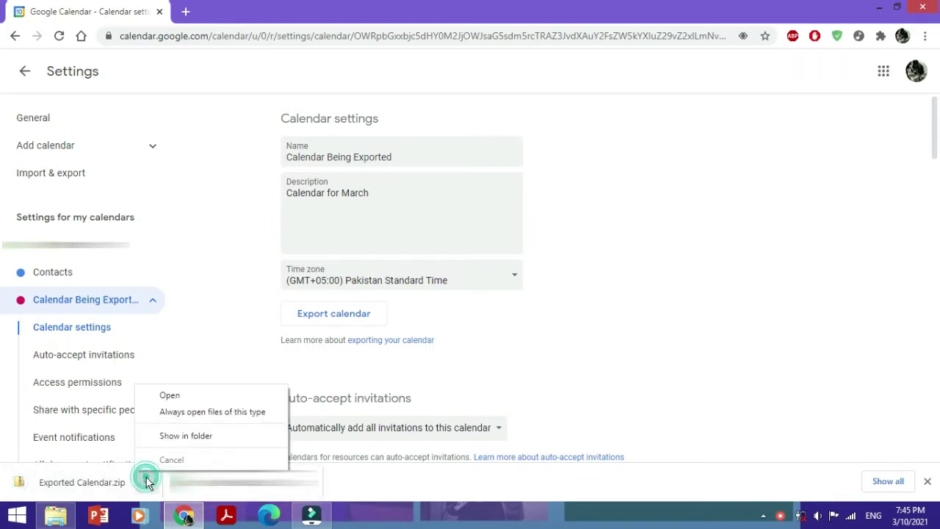
click(183, 441)
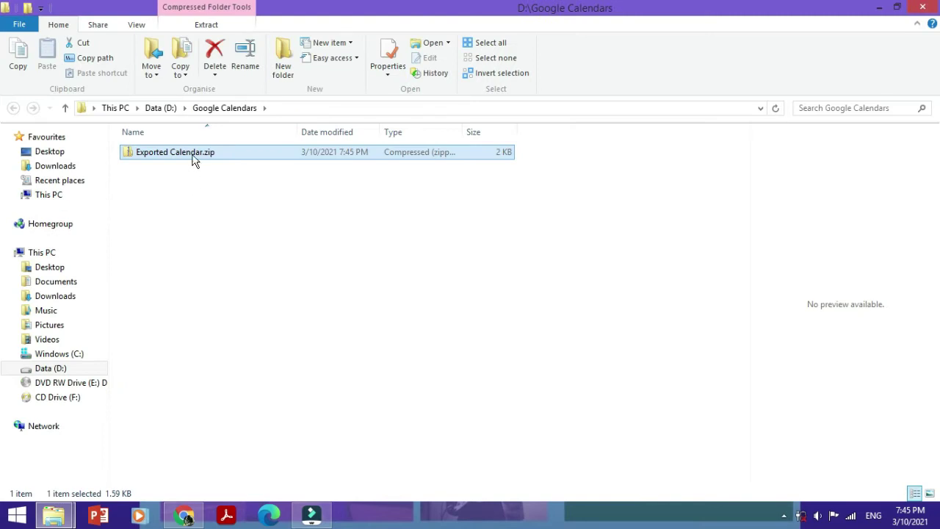
right_click(194, 161)
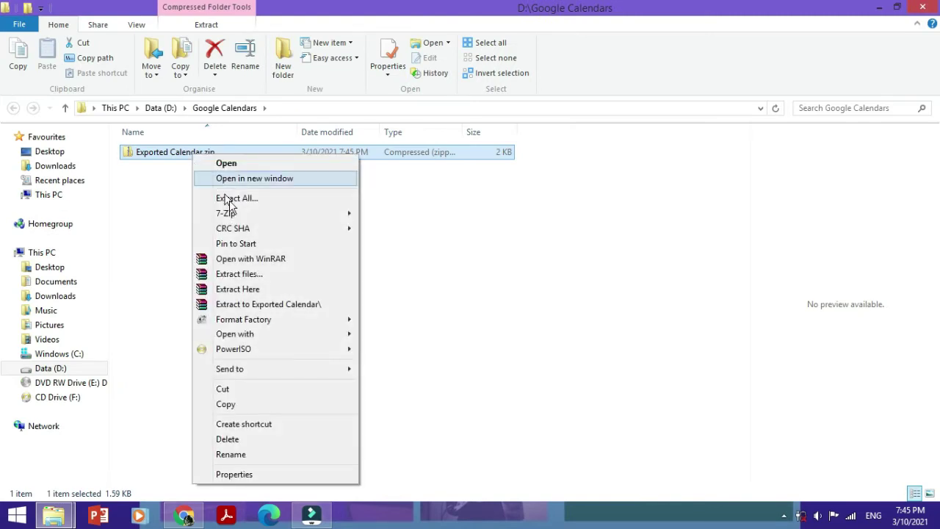
click(231, 204)
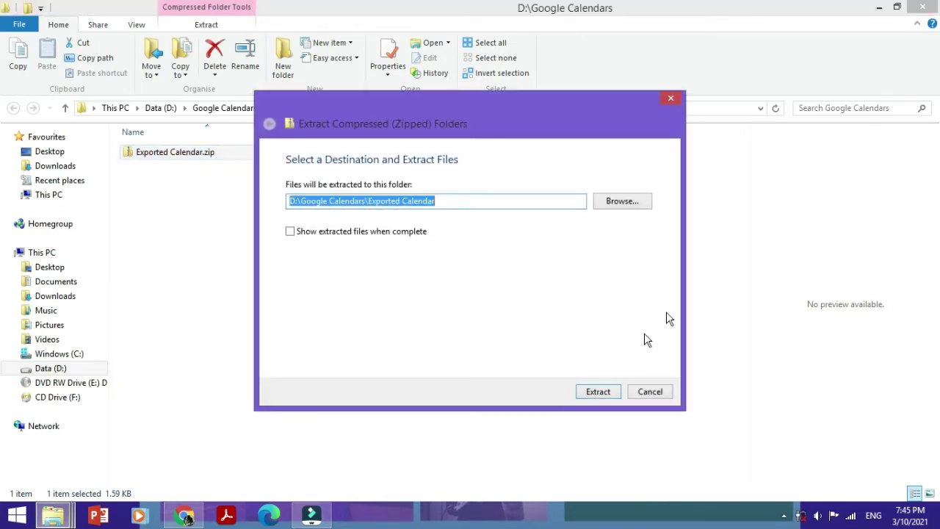
click(598, 391)
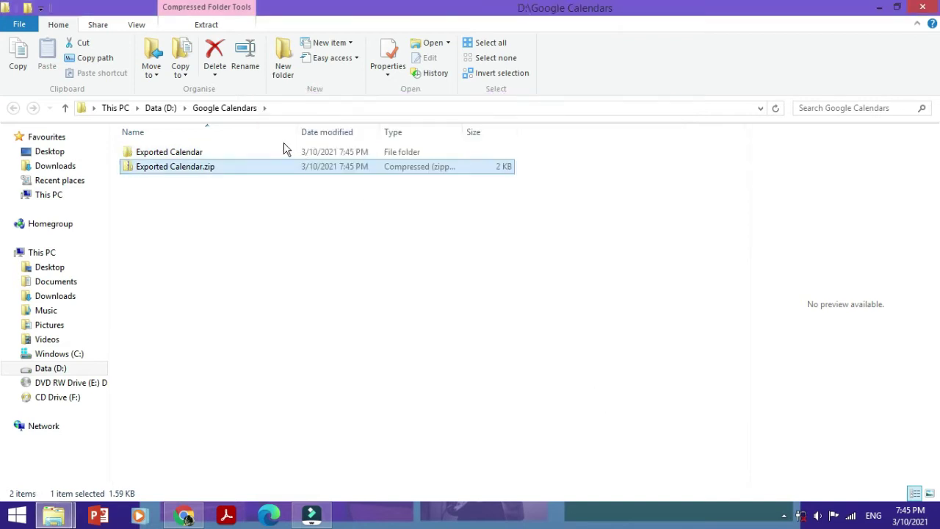
- Open the extracted iCalendar file in Outlook and close the My Calendar (1) view, leaving only Calendar Being Exported
click(219, 152)
double_click(219, 152)
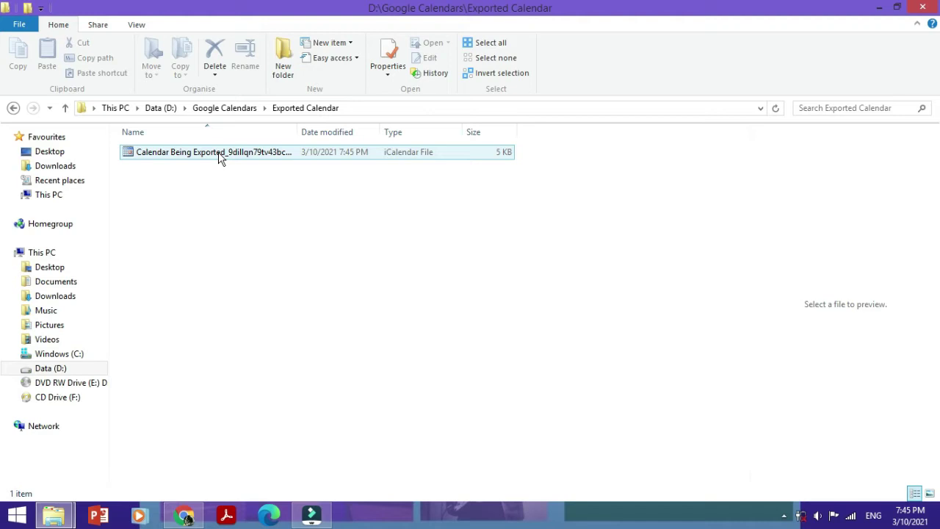
click(394, 156)
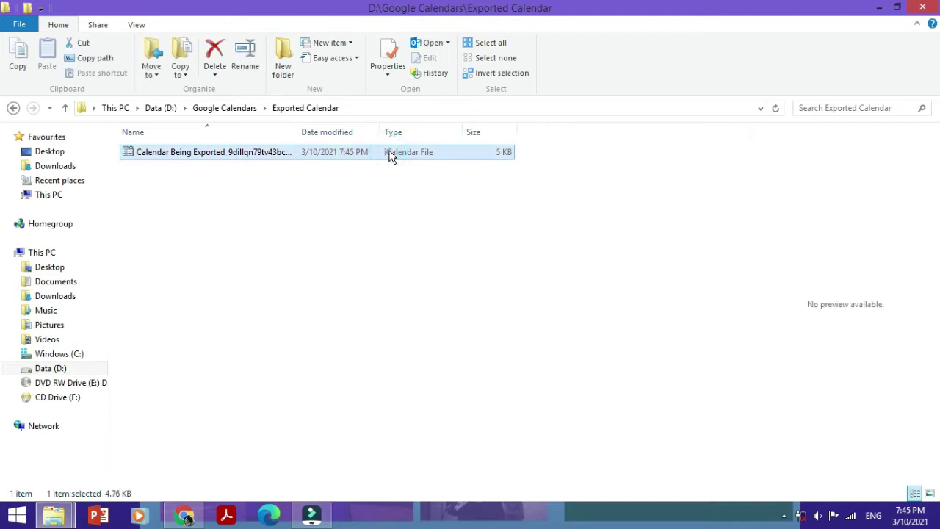
double_click(359, 155)
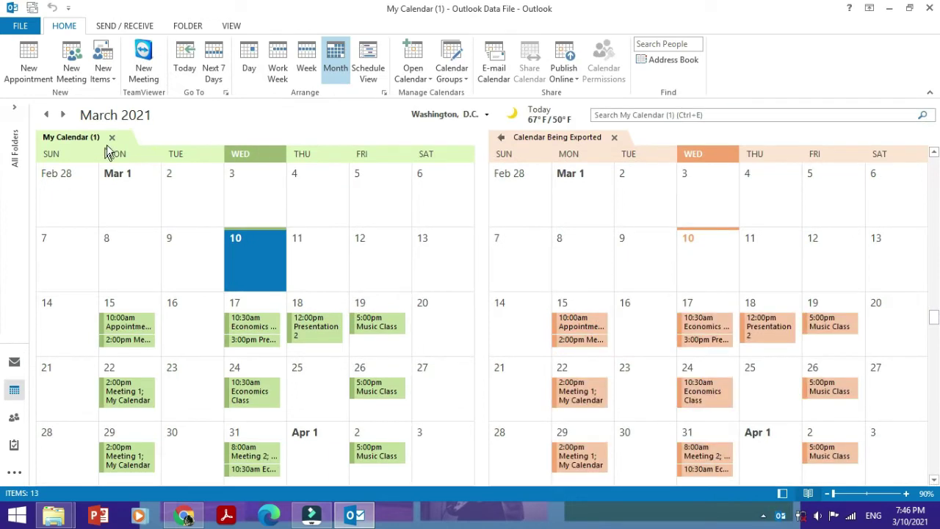
click(113, 139)
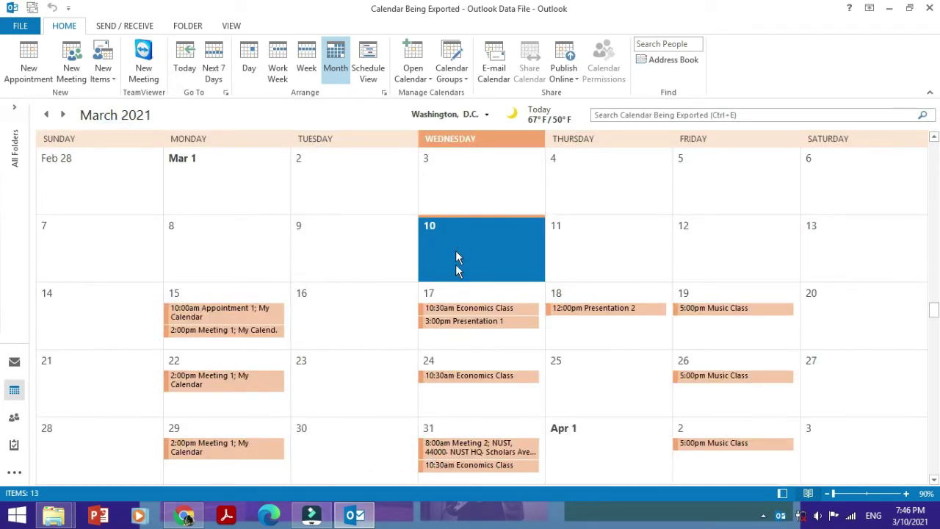
mouse_move(503, 455)
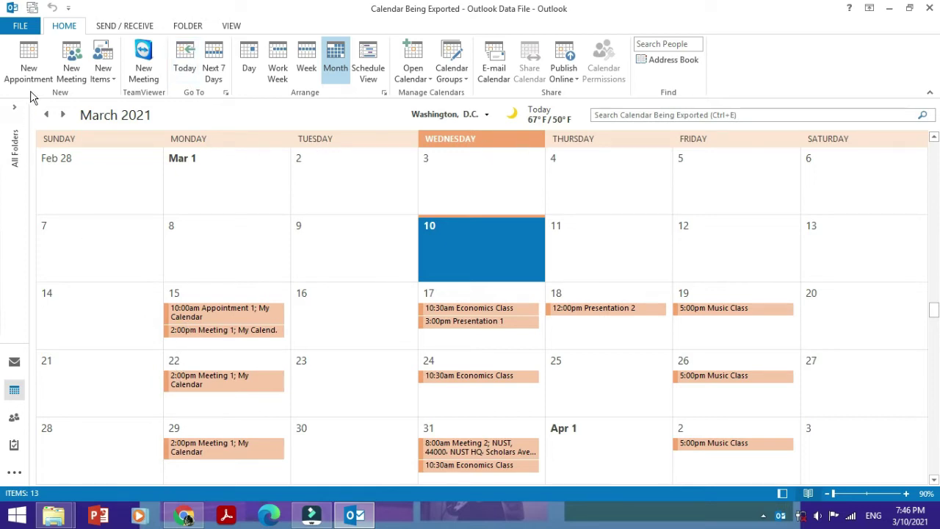
- Start an export to a Comma Separated Values file with Calendar Being Exported as the source folder
click(22, 27)
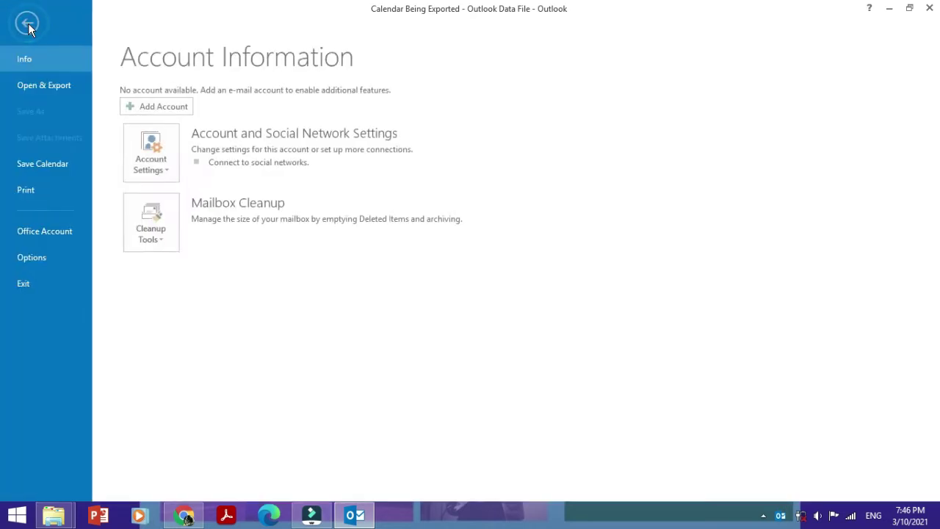
click(46, 89)
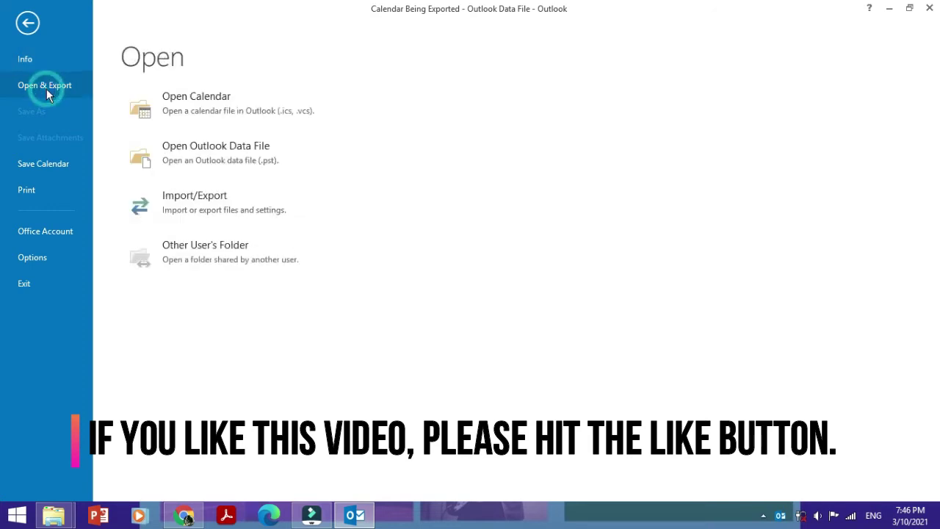
click(191, 206)
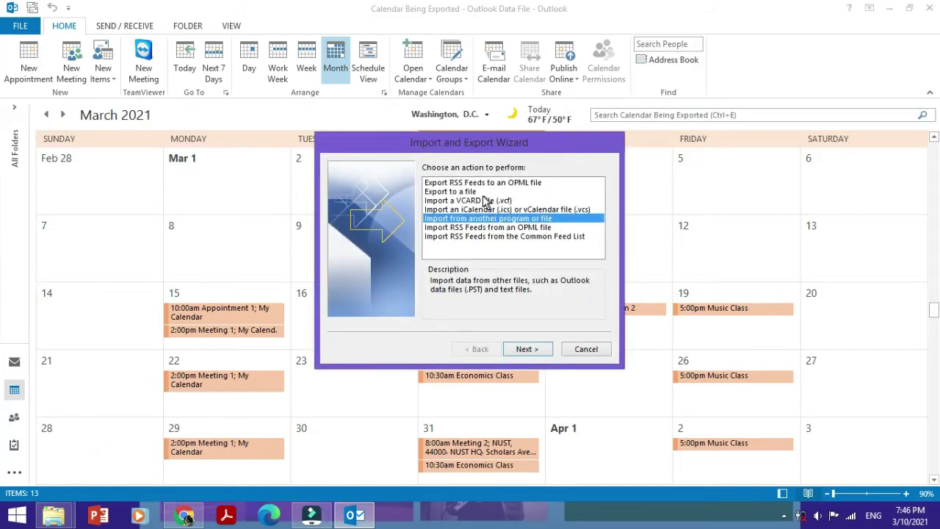
click(470, 192)
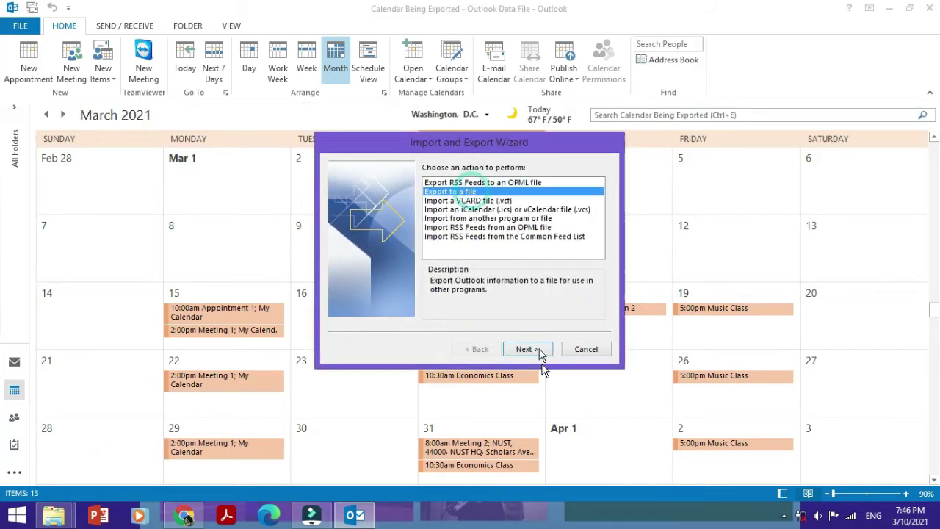
click(527, 349)
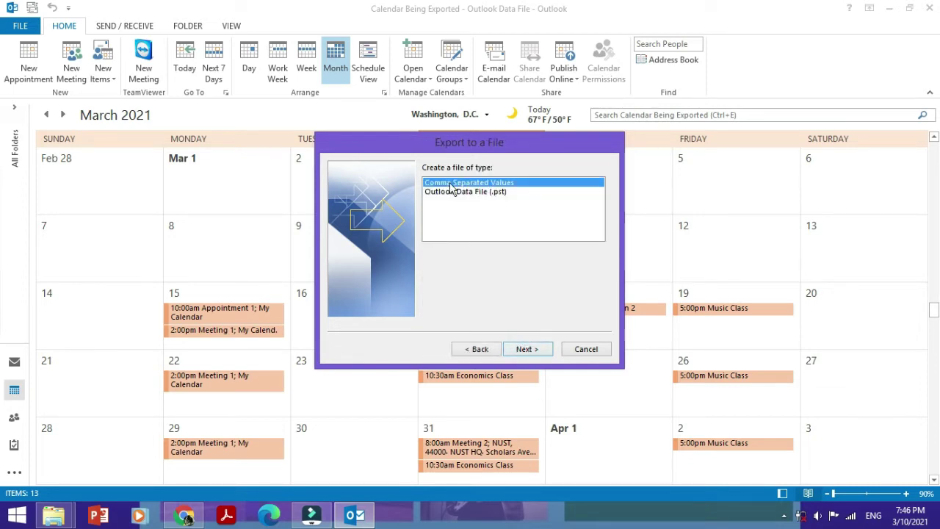
click(521, 351)
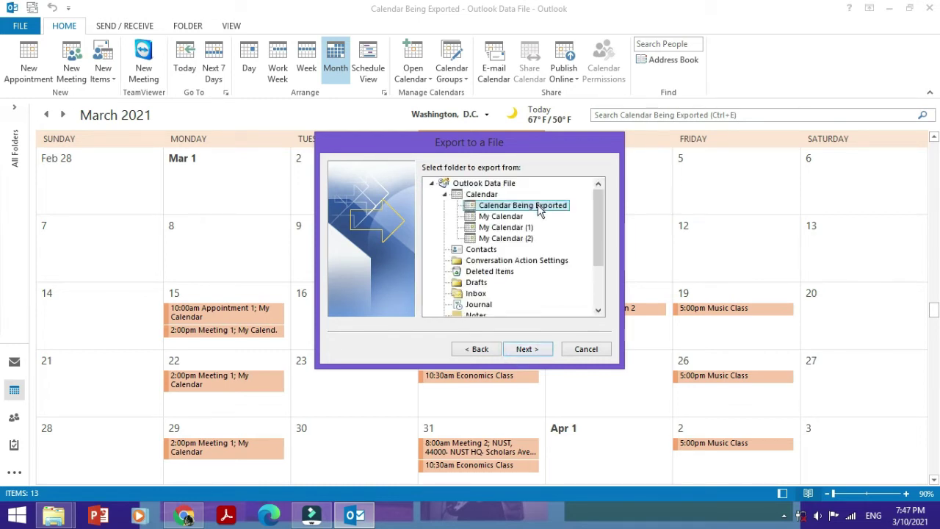
click(518, 351)
- Set the exported CSV file's destination to D:\Google Calendars with the file name Converted Calendar
click(573, 185)
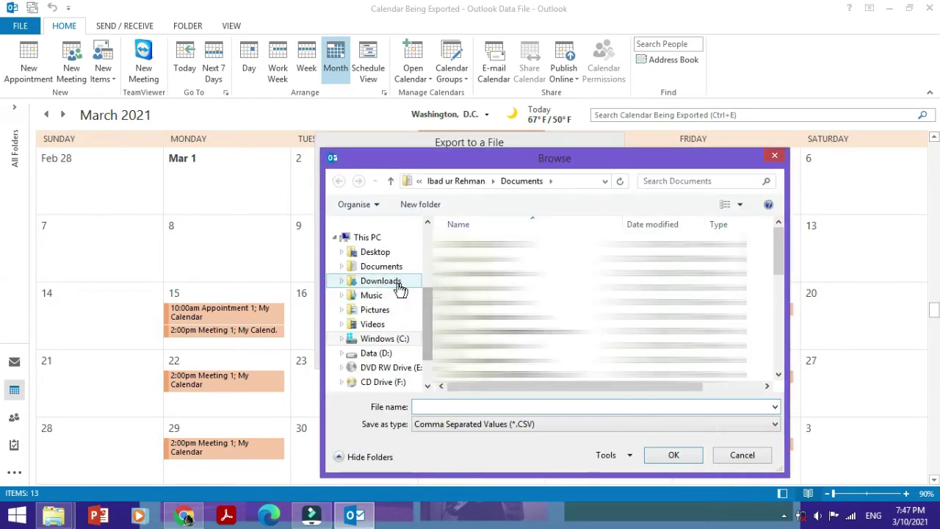
click(375, 354)
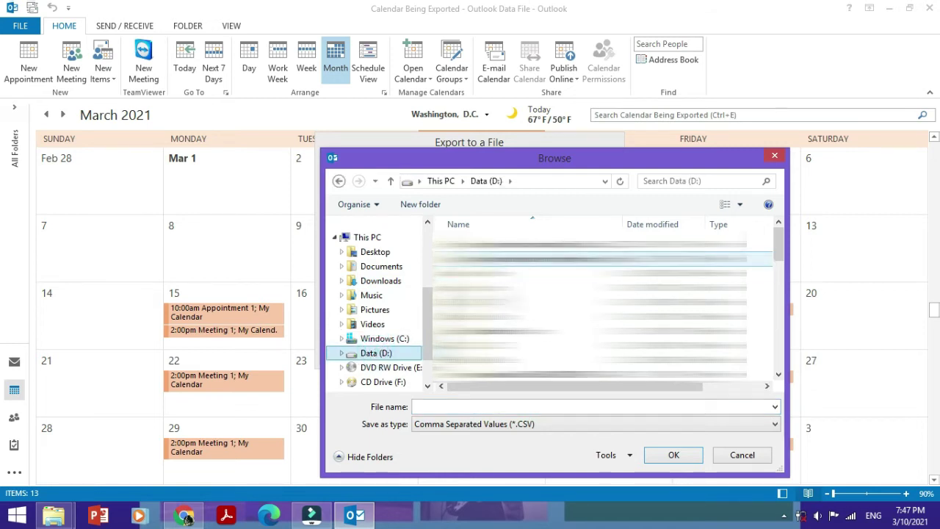
scroll(603, 353, down, 1)
drag(773, 245, 774, 290)
double_click(510, 281)
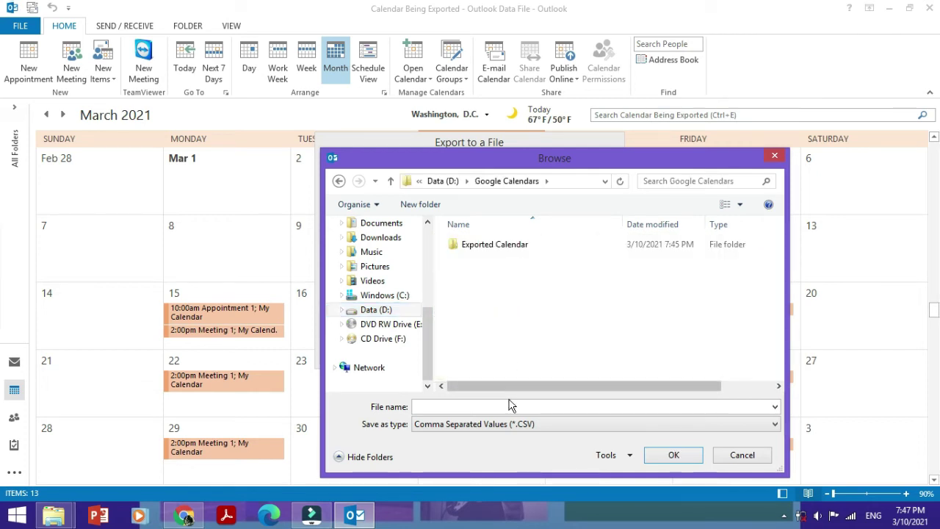
click(500, 246)
click(493, 410)
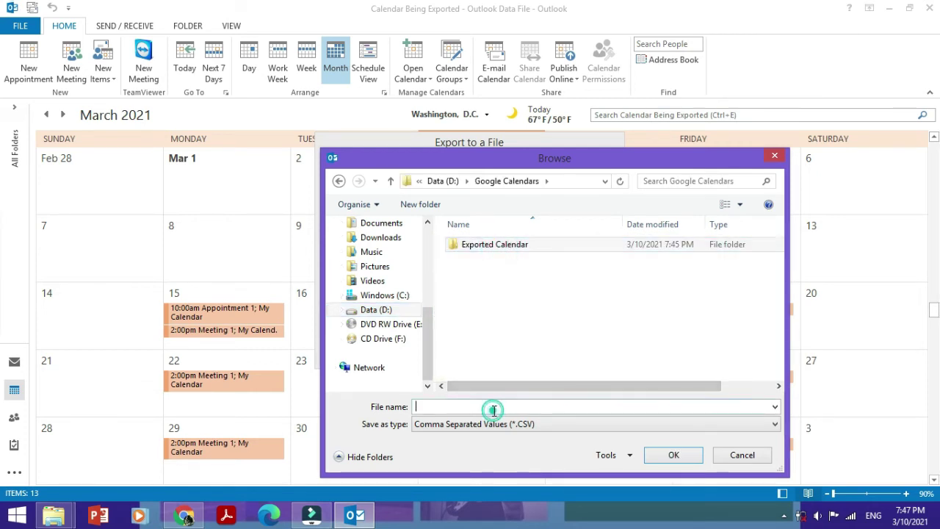
text(Converted Calendar)
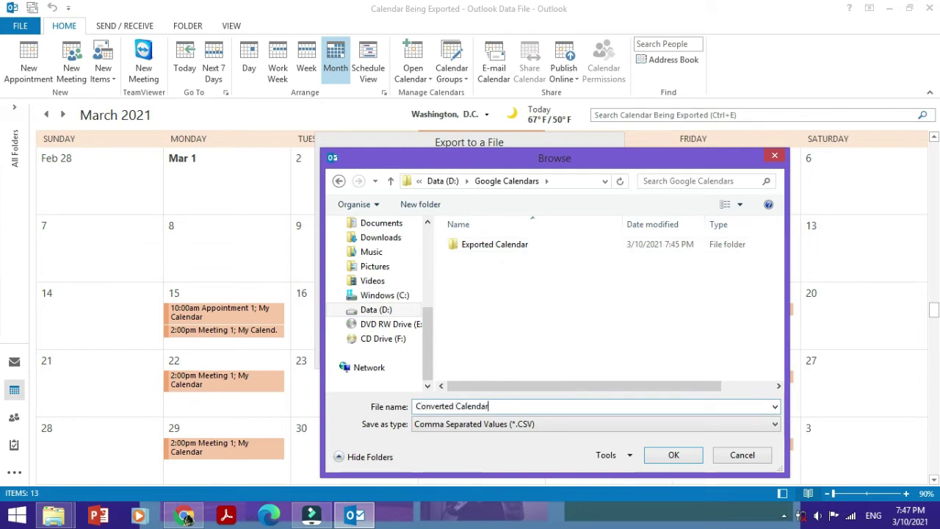
click(659, 455)
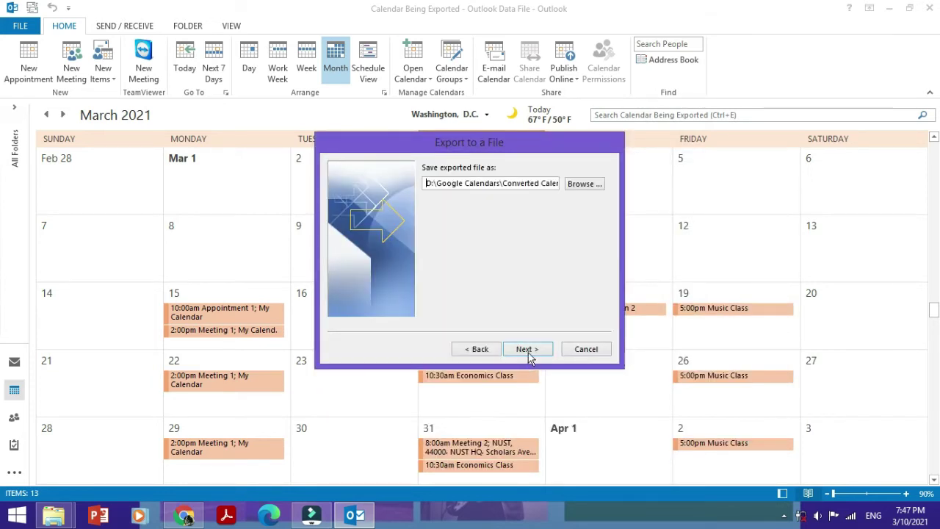
click(528, 350)
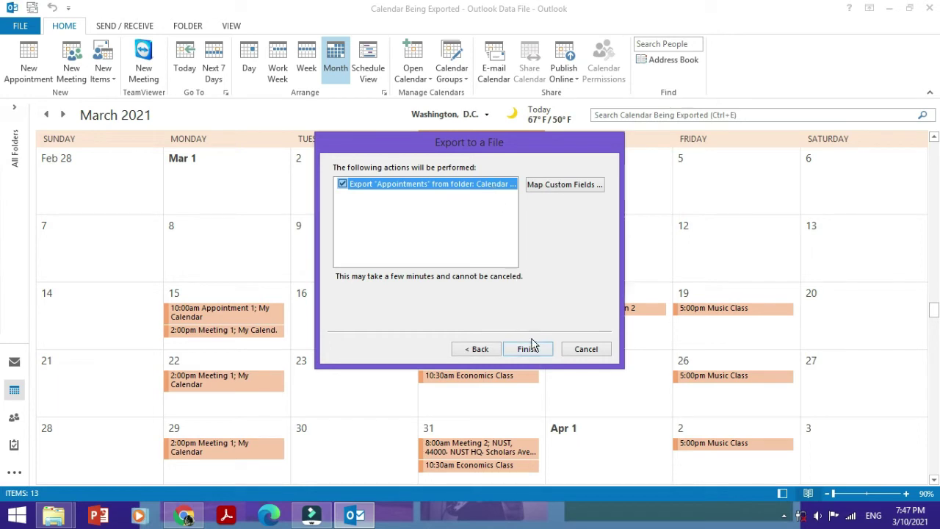
- Finish the export setup to reach its date range and try to set the start date to 14/3/2021
click(528, 348)
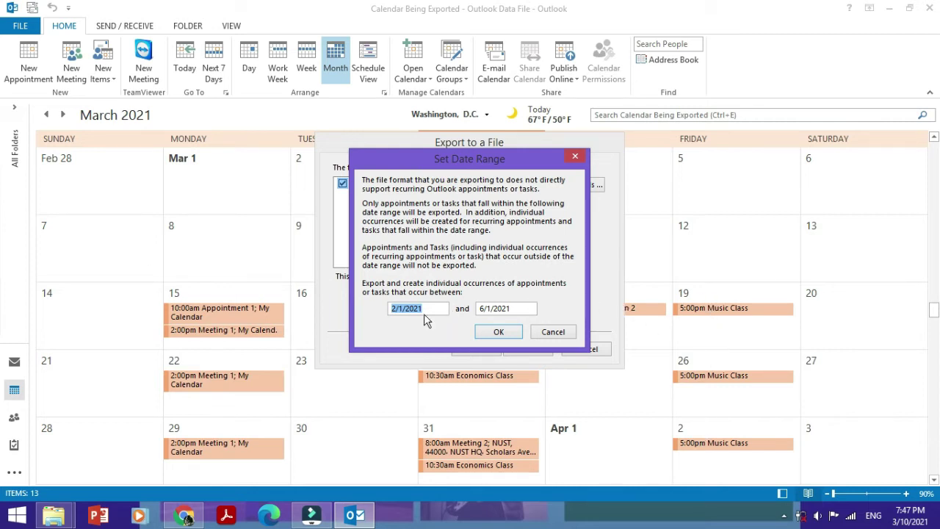
click(397, 311)
key(BackSpace)
text(1)
text(4)
key(BackSpace)
text(3)
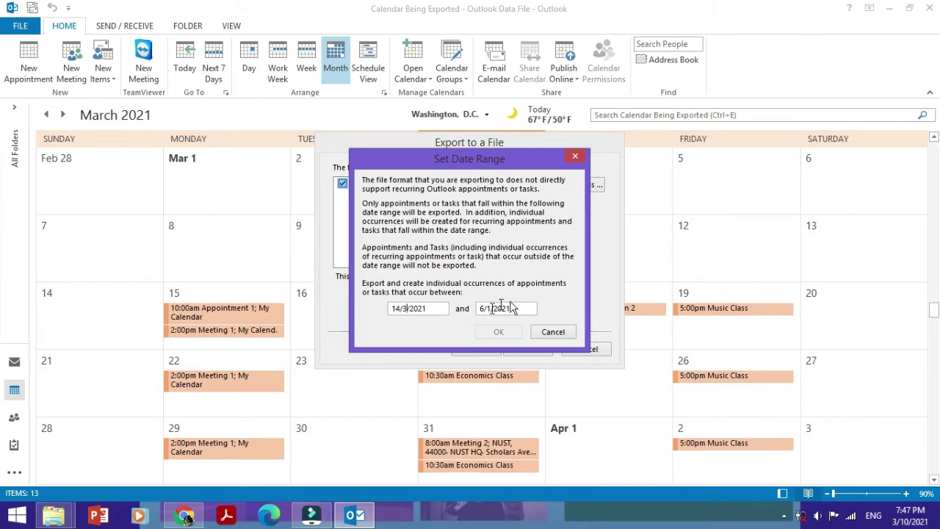
click(483, 307)
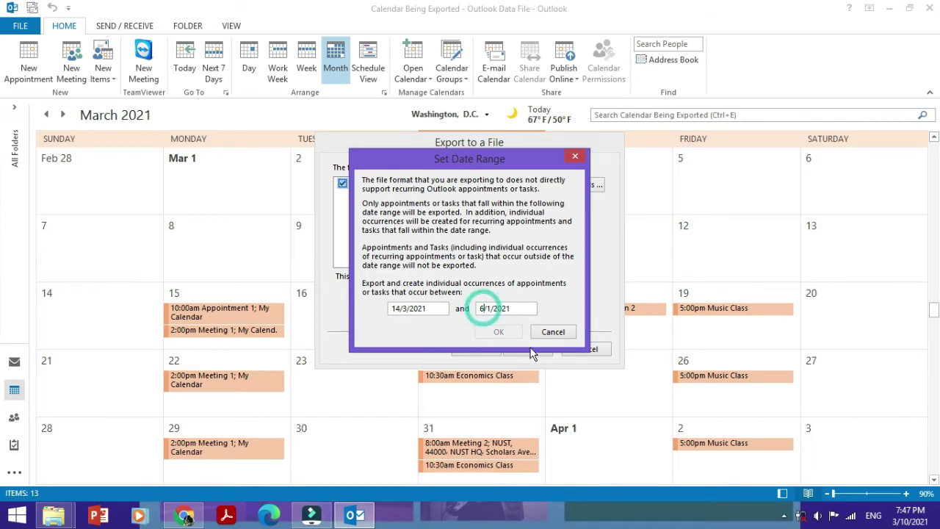
- Set the start date of the export's date range to 3/14/2021
click(403, 308)
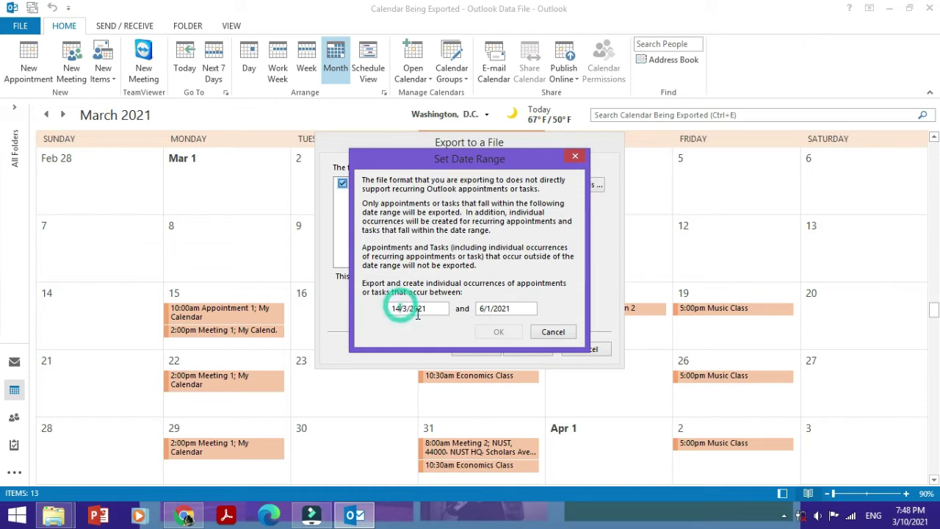
key(BackSpace)
key(BackSpace)
key(BackSpace)
key(BackSpace)
text(3/14)
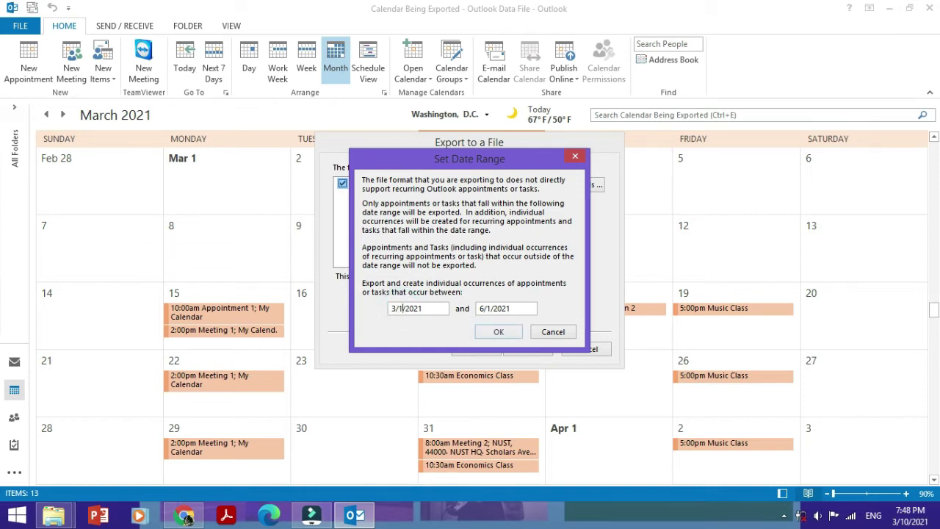
- Set the end date of the export's date range to 3/28/2021 and run the export
click(487, 307)
key(BackSpace)
text(3)
key(BackSpace)
text(28)
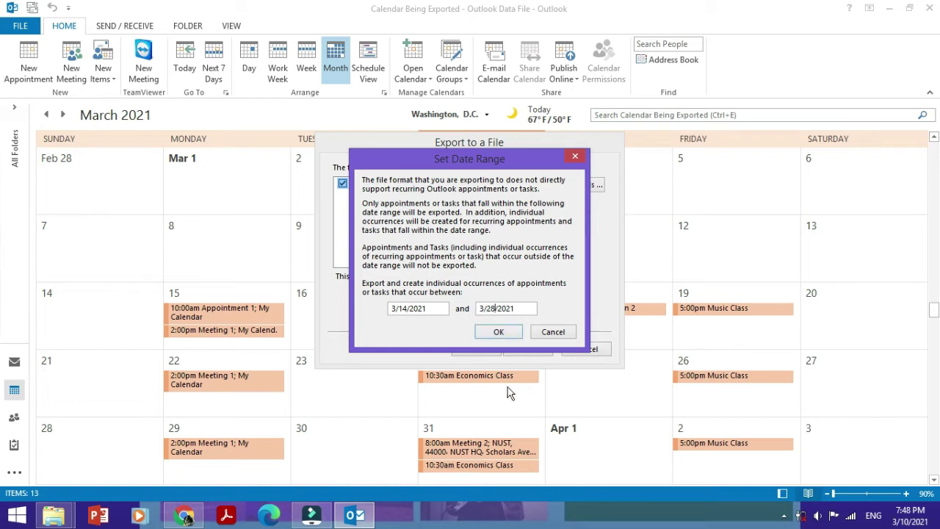
click(497, 335)
click(497, 335)
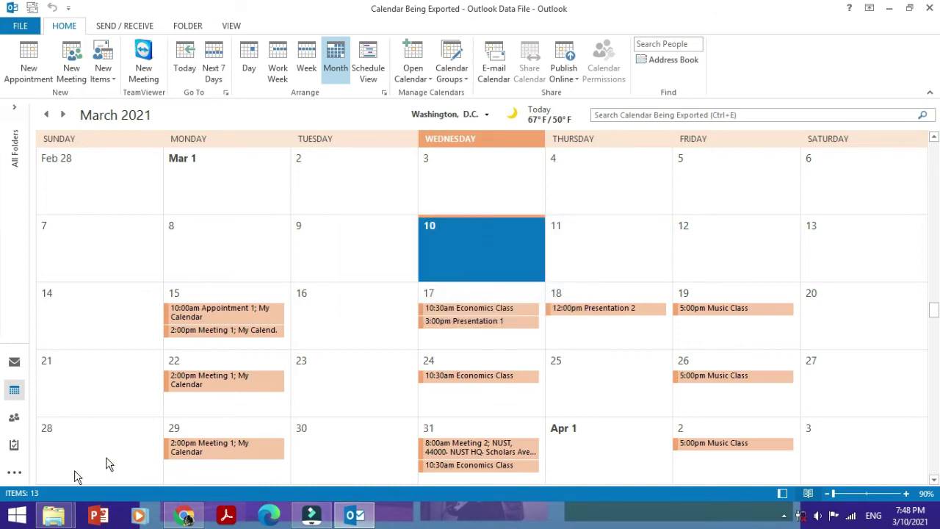
- Switch to File Explorer, go to D:\Google Calendars and open Converted Calendar.CSV in Excel
mouse_move(55, 515)
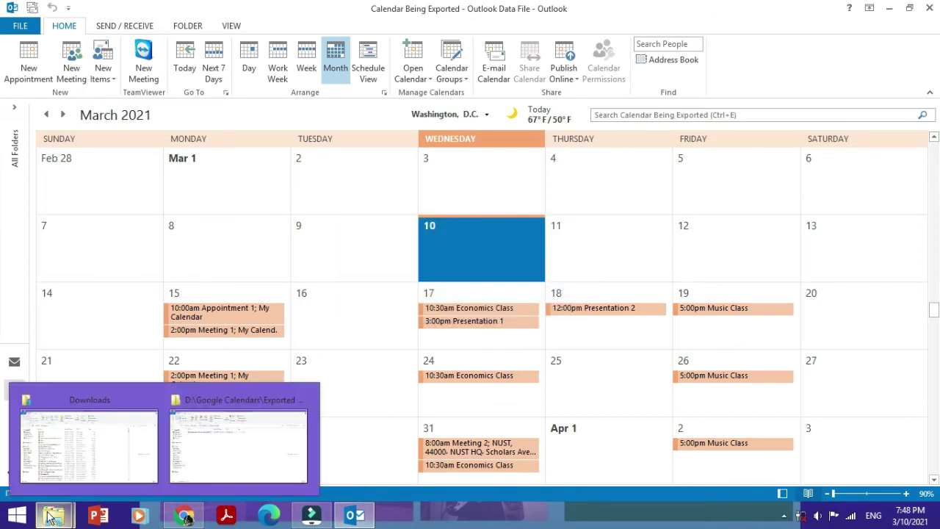
click(200, 437)
click(234, 114)
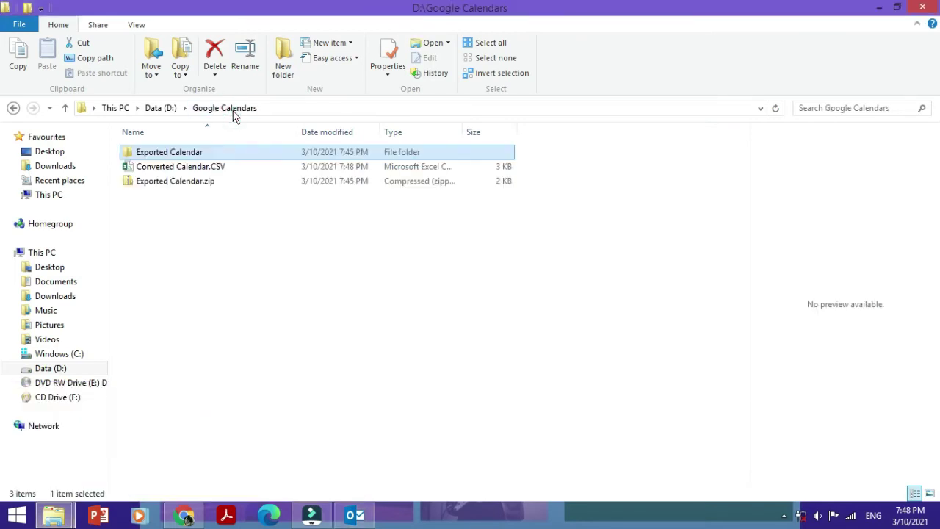
double_click(231, 167)
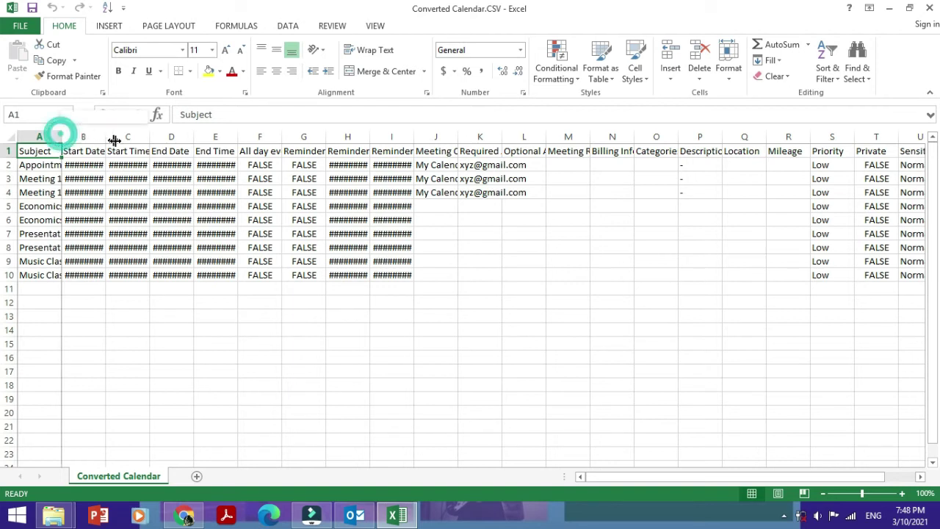
- Widen the Subject, start and end date and time, and reminder date and time columns to fit their contents
double_click(61, 134)
double_click(163, 139)
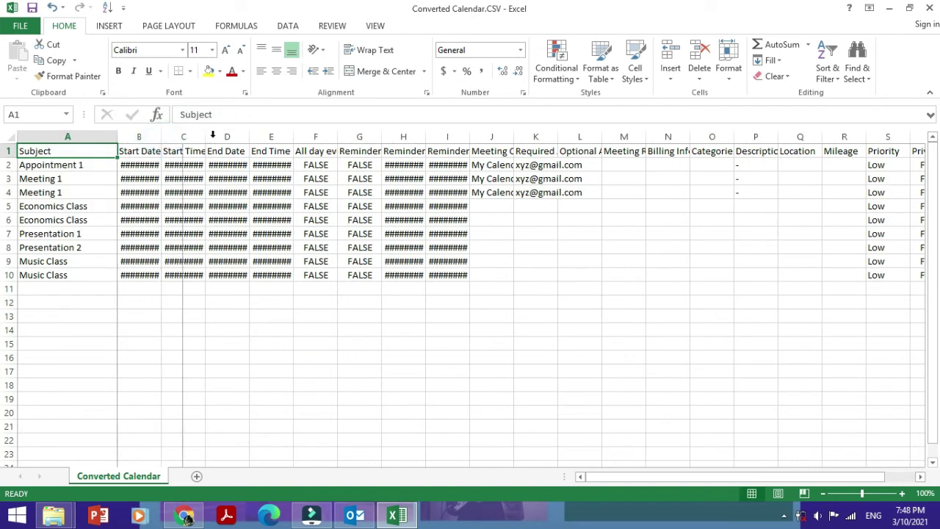
double_click(248, 138)
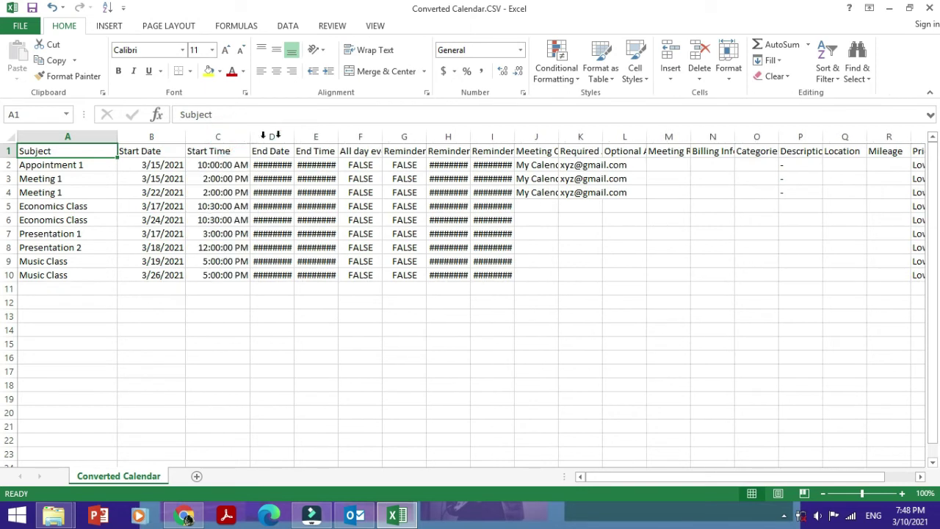
drag(296, 139, 389, 140)
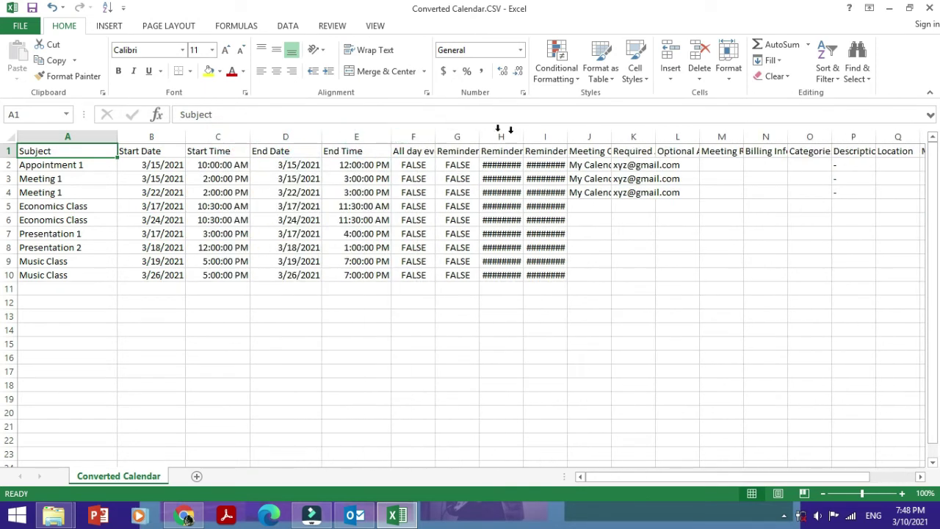
drag(522, 139, 544, 144)
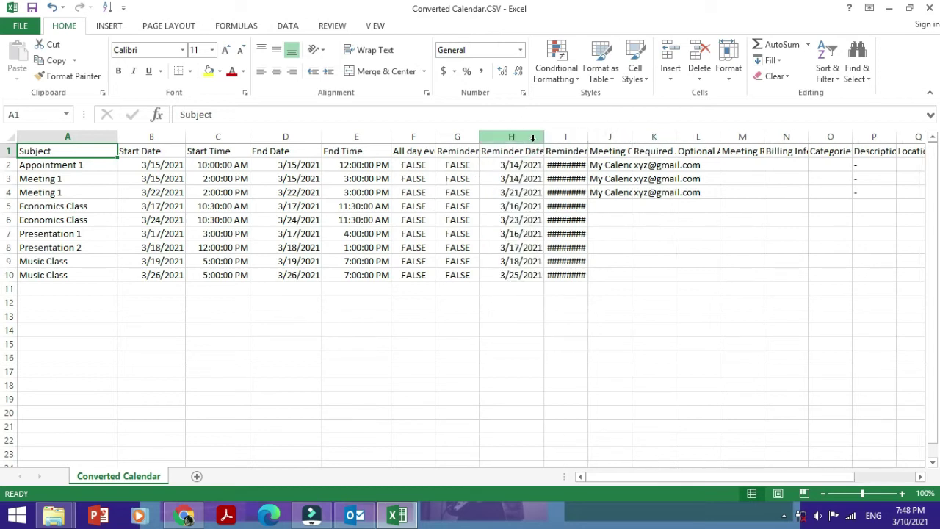
drag(589, 137, 603, 140)
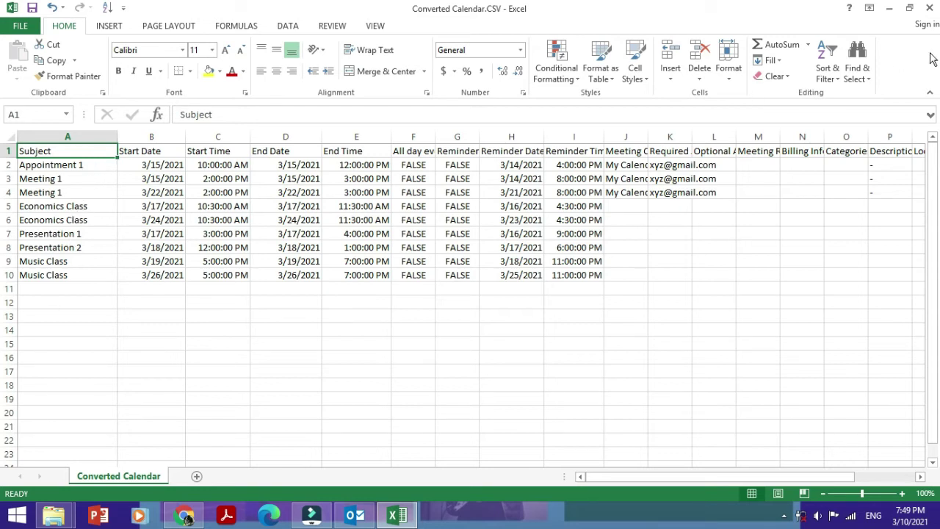
- Close the workbook and save its changes over the existing Converted Calendar.CSV, keeping the CSV (Comma delimited) format
click(930, 8)
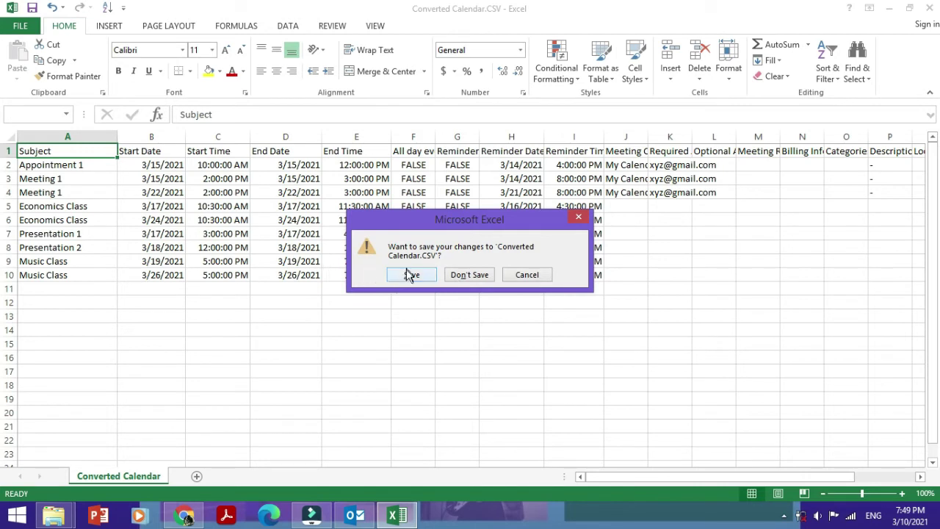
click(411, 275)
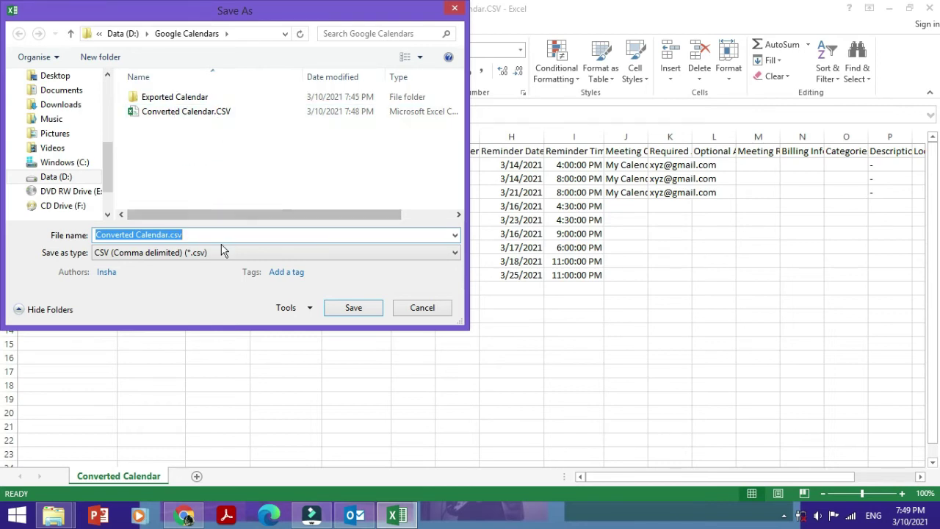
click(333, 312)
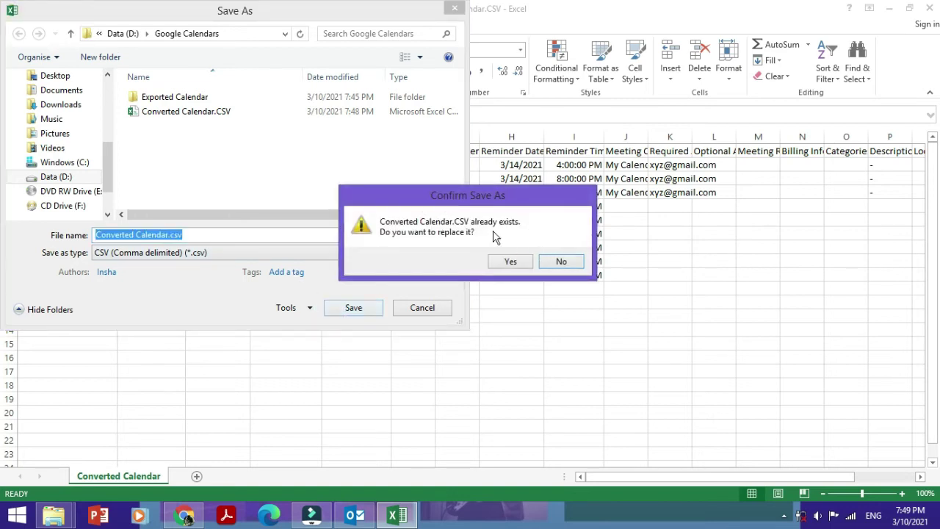
click(511, 262)
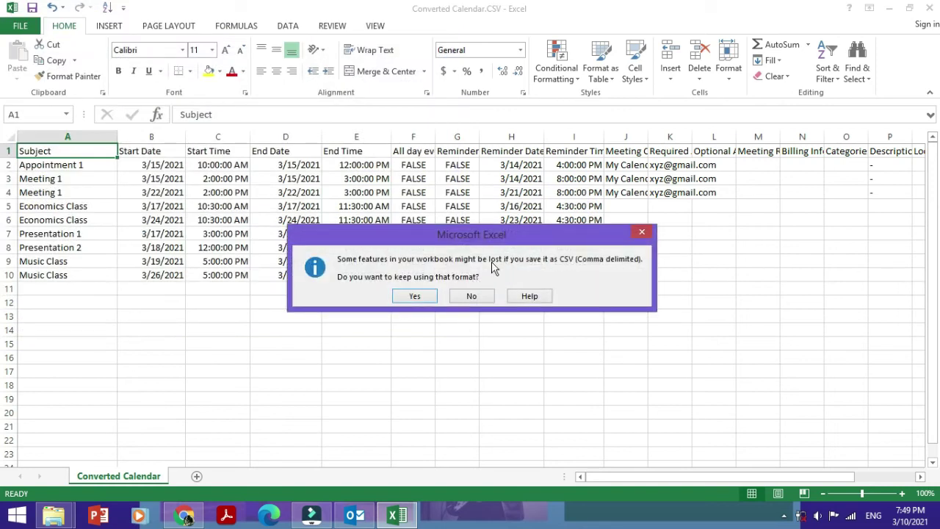
click(415, 296)
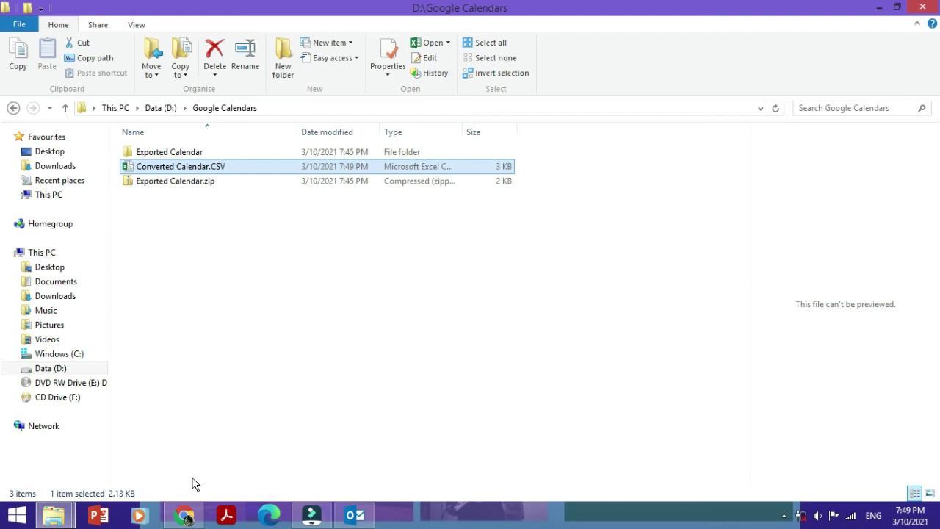
- Switch to Google Calendar in Chrome and return from the settings to the calendar view
mouse_move(184, 518)
click(184, 516)
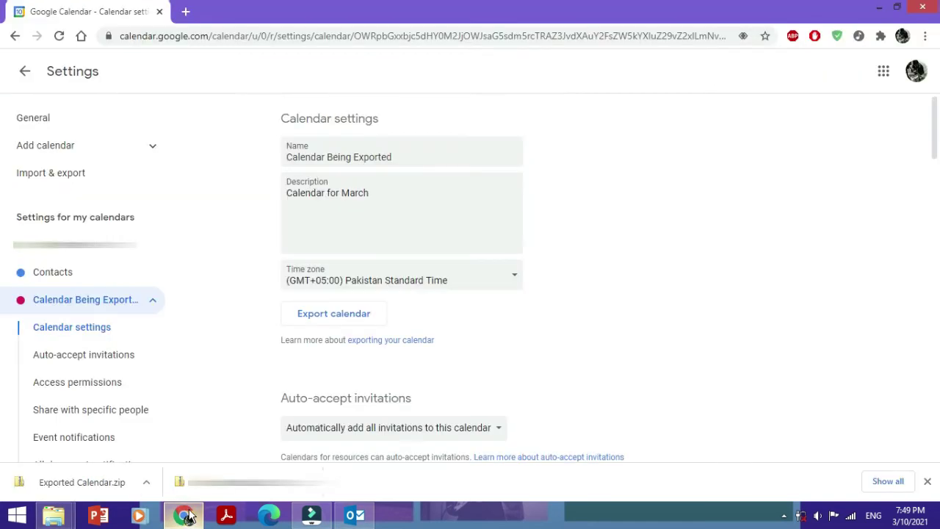
click(29, 77)
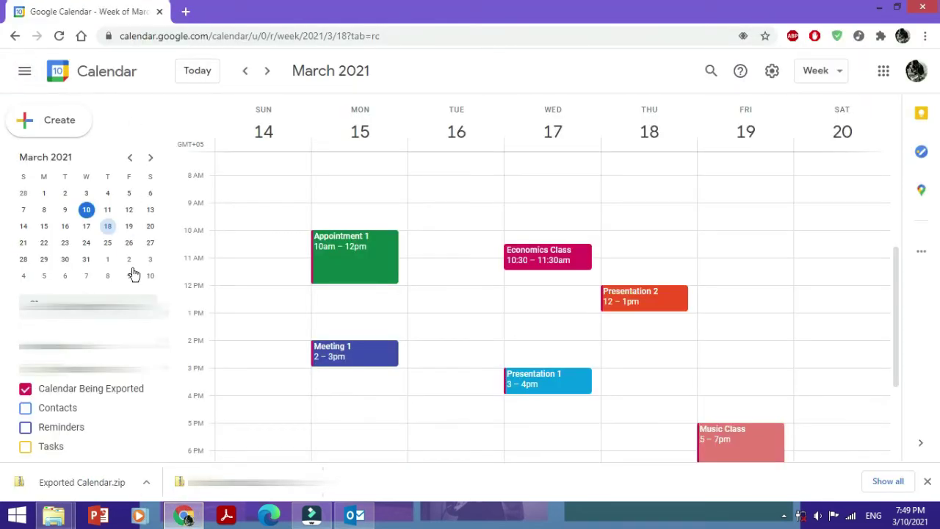
- Create a new calendar named Imported Calendar and dismiss the browser's downloads bar
scroll(130, 273, down, 2)
scroll(57, 357, down, 2)
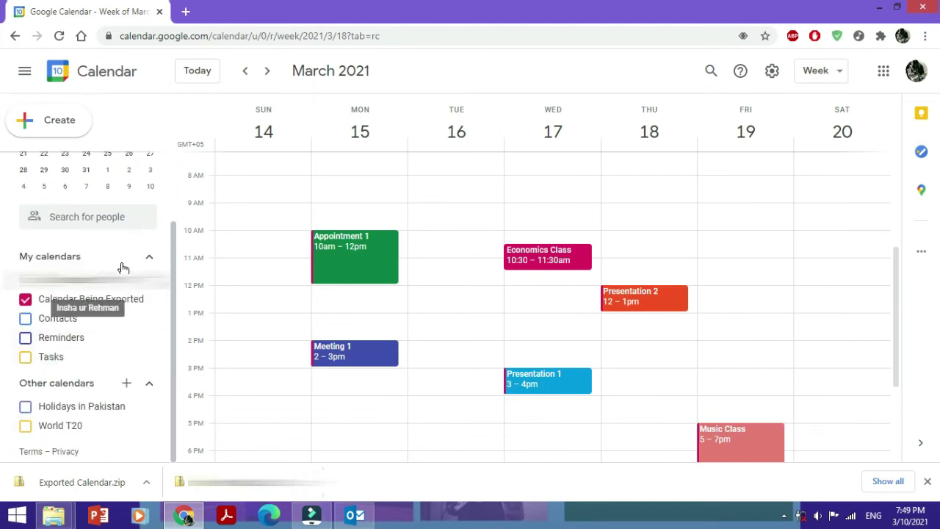
click(126, 385)
click(151, 360)
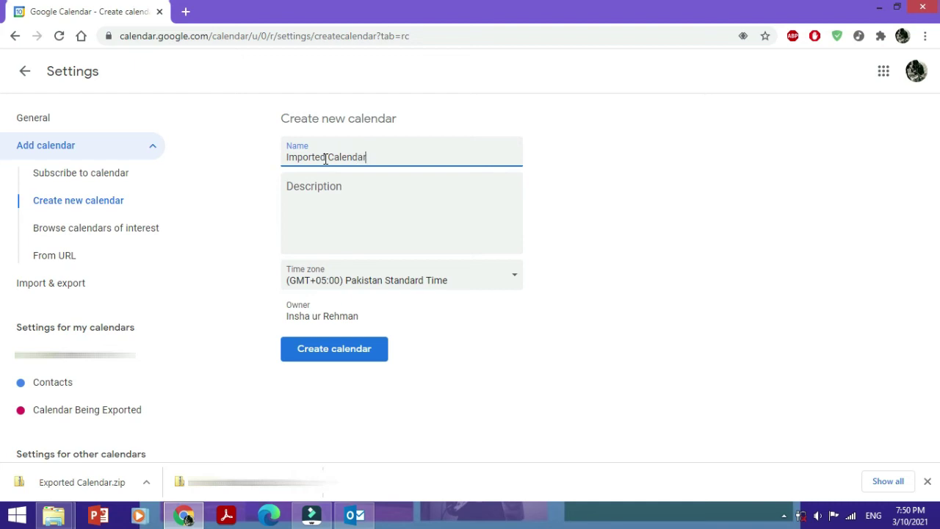
click(332, 349)
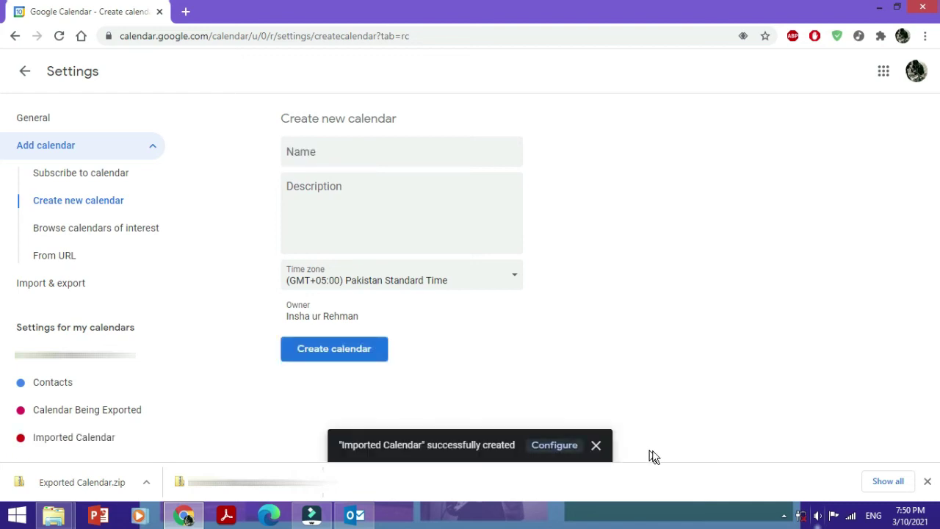
click(927, 481)
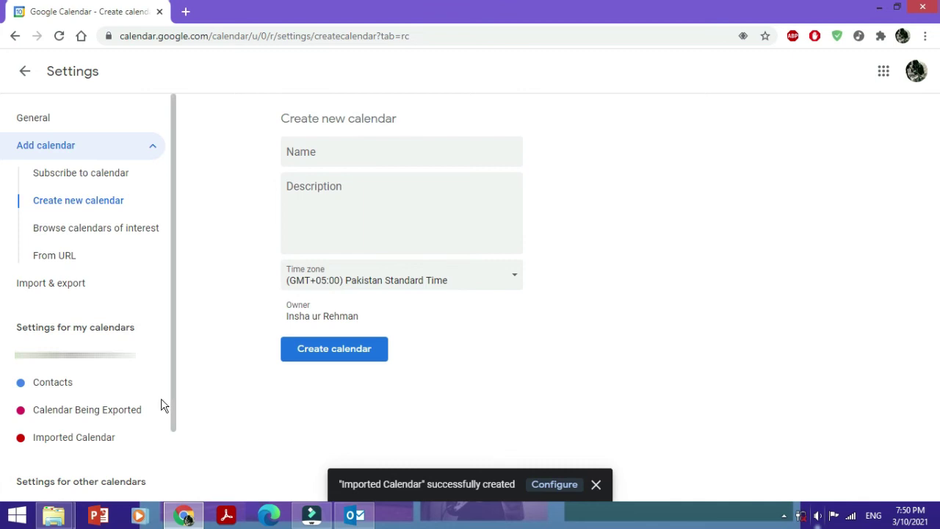
- Open the calendar import settings and choose Imported Calendar as the calendar that receives the events
click(105, 437)
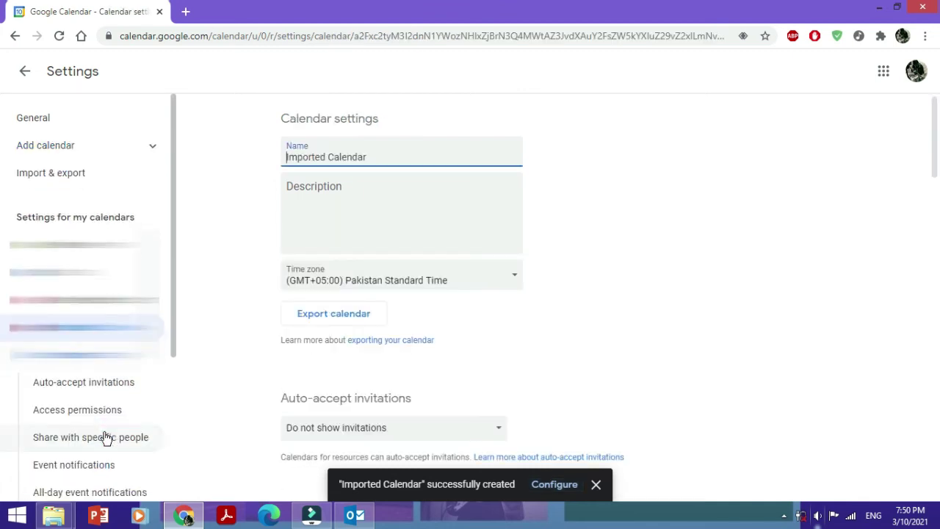
click(56, 176)
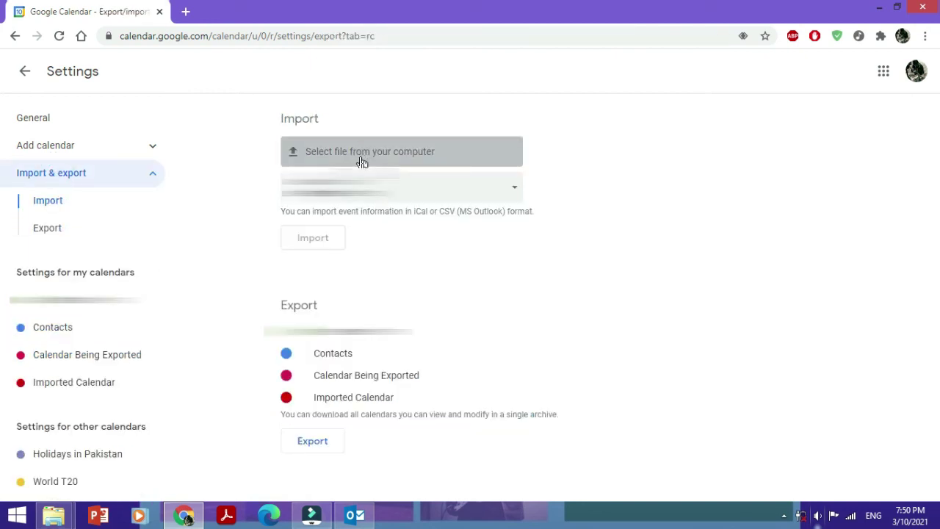
click(360, 191)
click(364, 248)
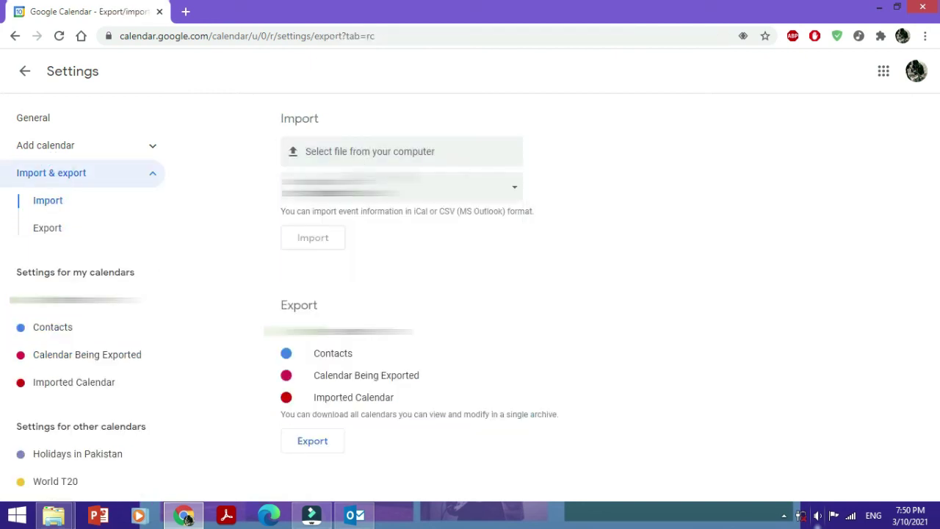
- Select Converted Calendar.CSV from D:\Google Calendars and import it into Imported Calendar
click(371, 156)
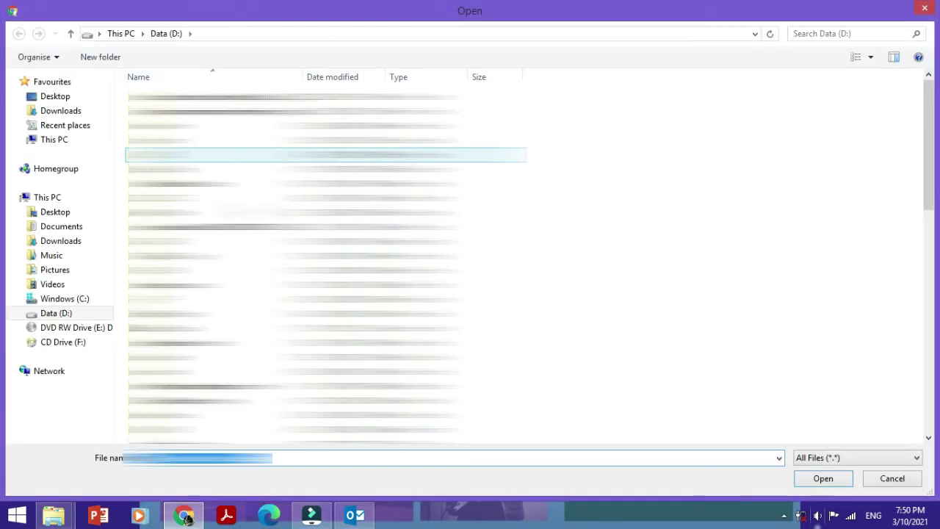
drag(928, 164, 916, 235)
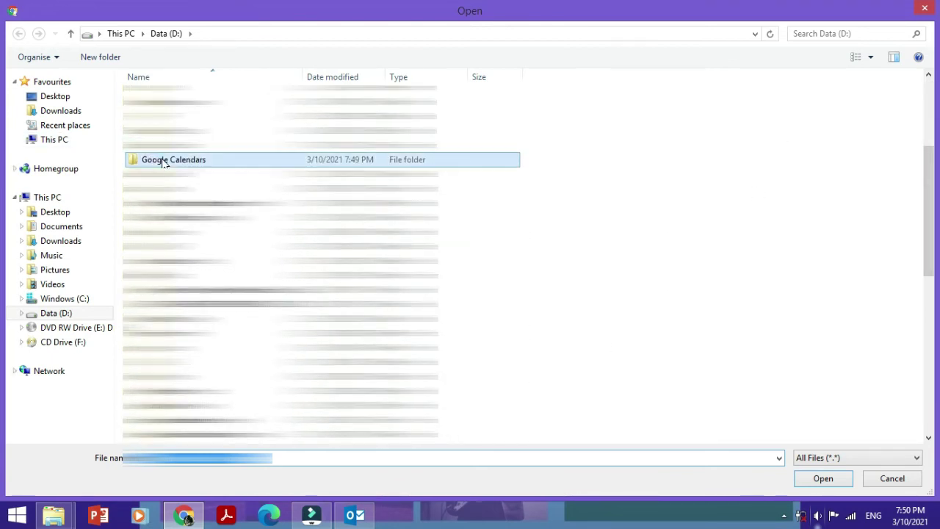
double_click(162, 159)
click(174, 115)
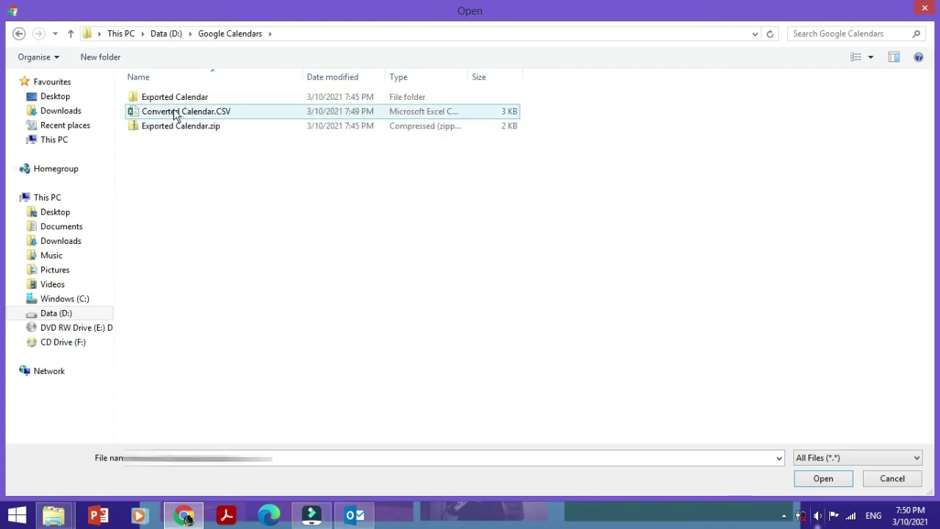
click(174, 115)
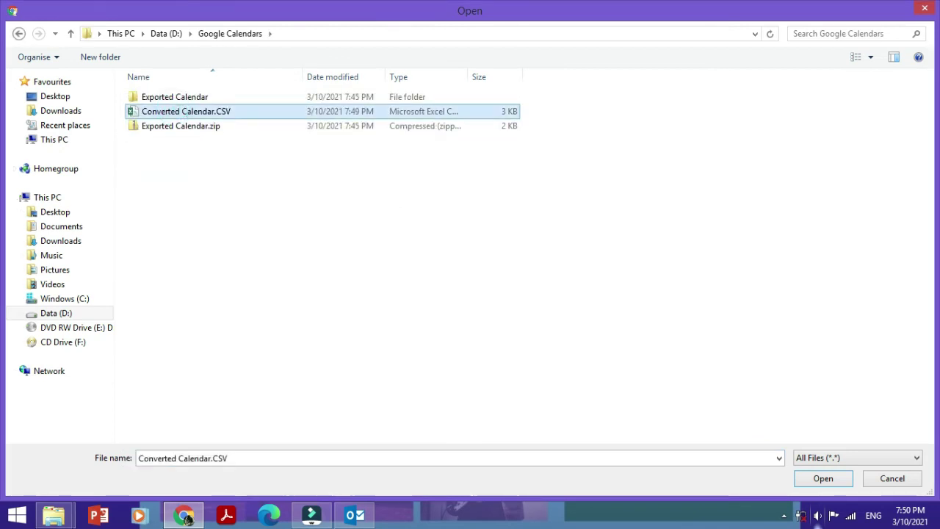
click(824, 478)
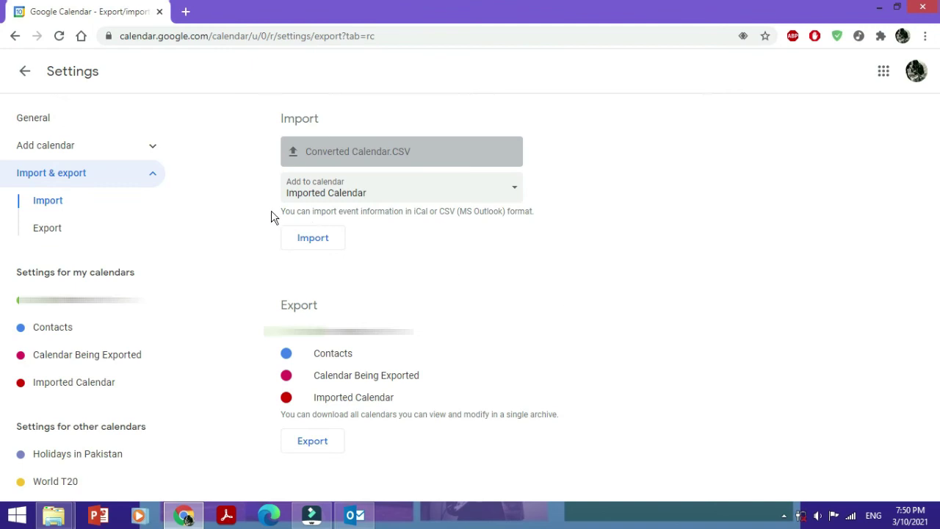
click(327, 245)
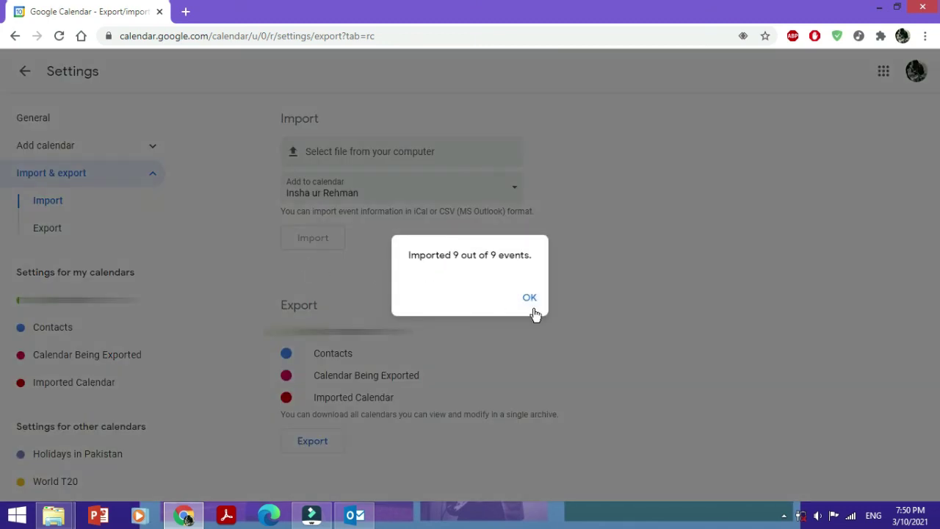
- Dismiss the import confirmation, open the settings of Imported Calendar, and return to the calendar's week view
click(530, 300)
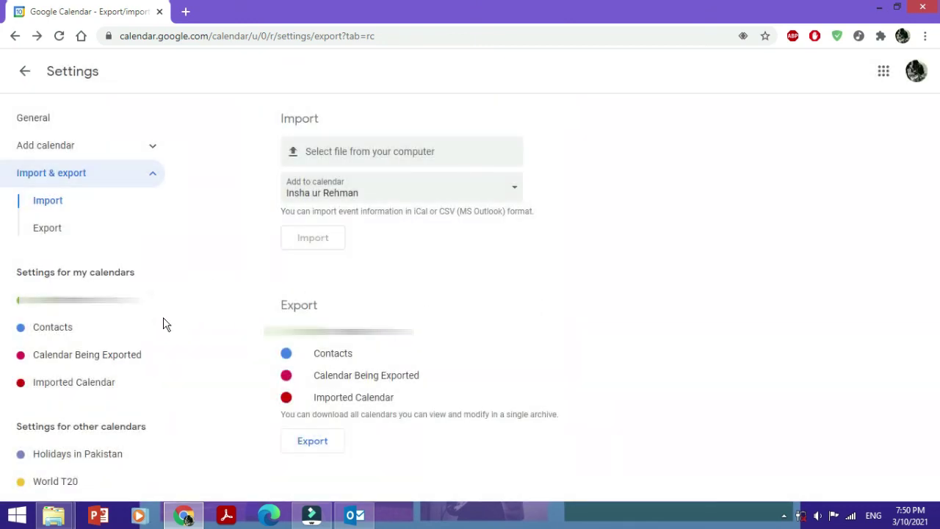
click(112, 385)
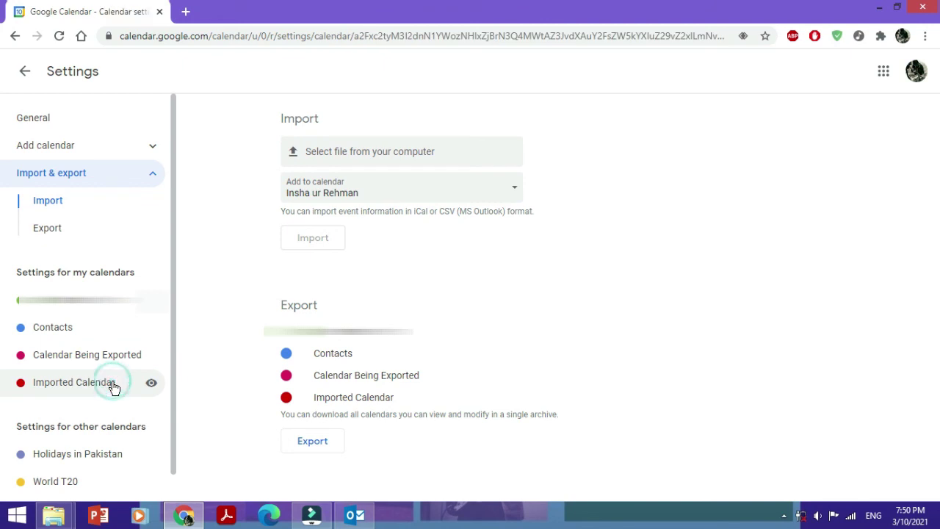
click(24, 73)
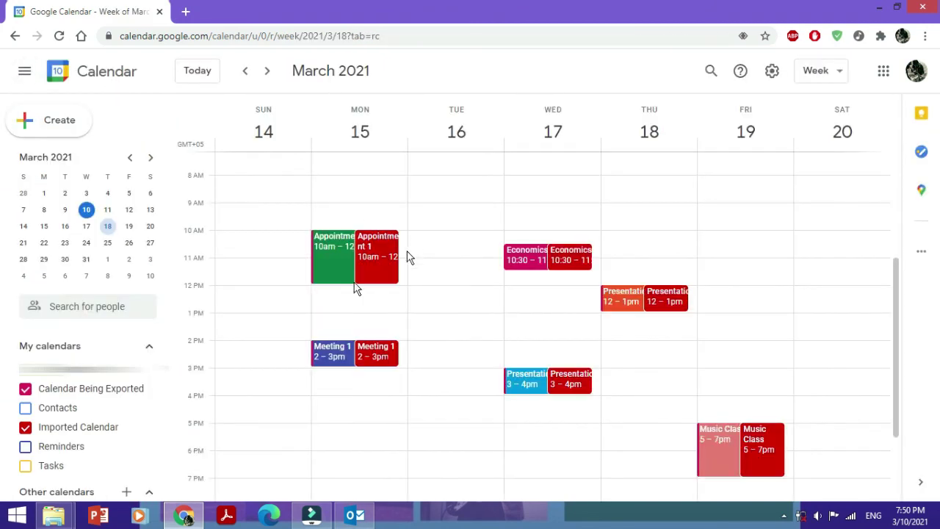
- Compare the March 14–20, 2021 events by alternately showing Calendar Being Exported and Imported Calendar, ending with only Imported Calendar shown
click(26, 389)
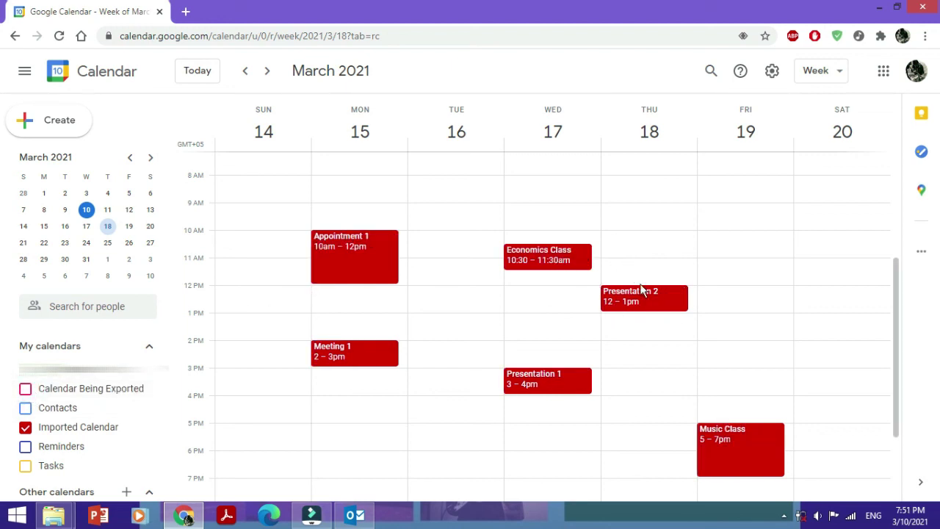
click(26, 428)
click(26, 389)
click(26, 428)
click(26, 390)
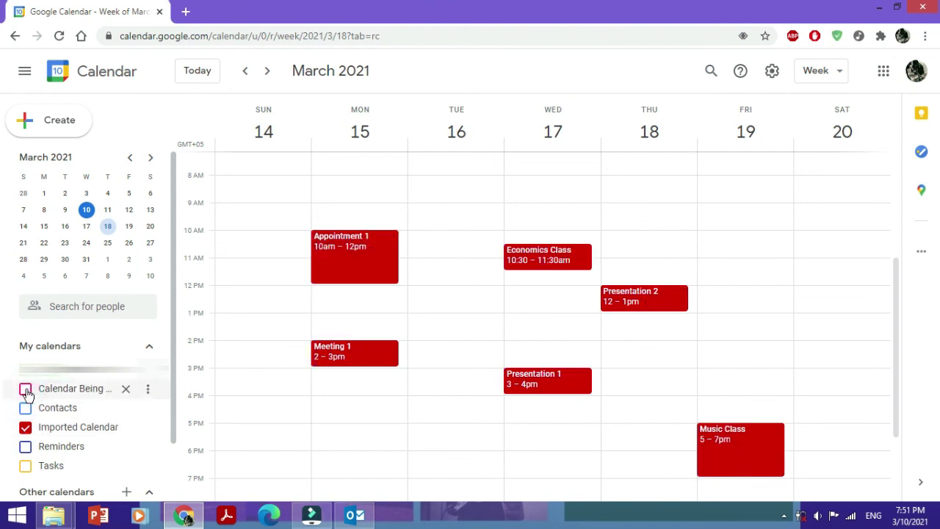
click(26, 427)
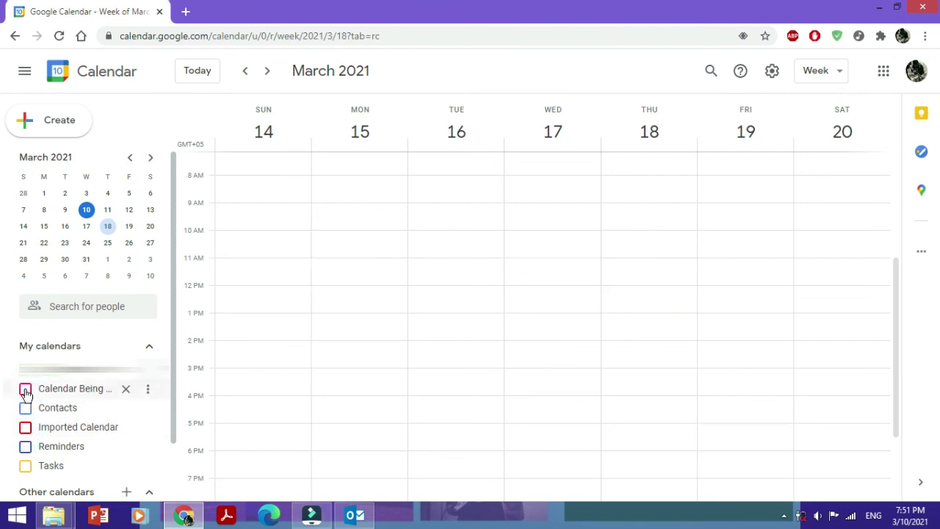
click(26, 390)
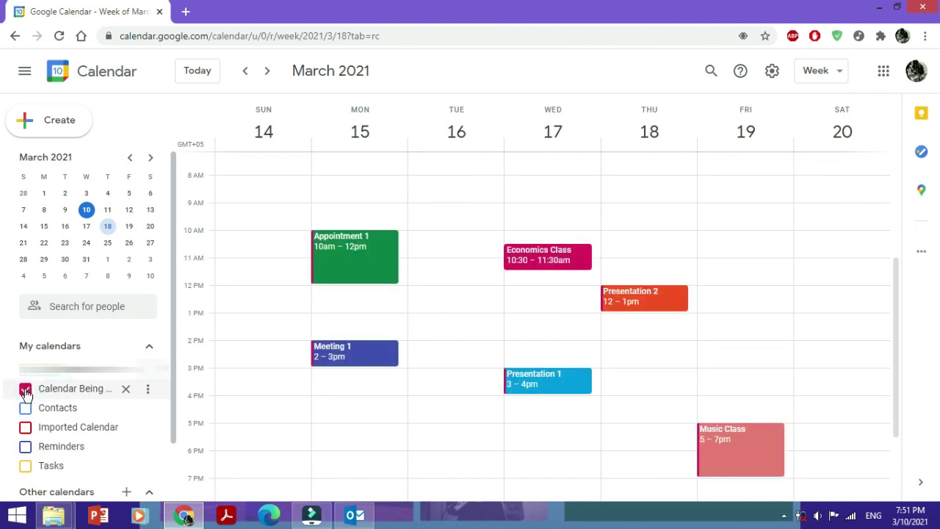
click(27, 427)
click(26, 392)
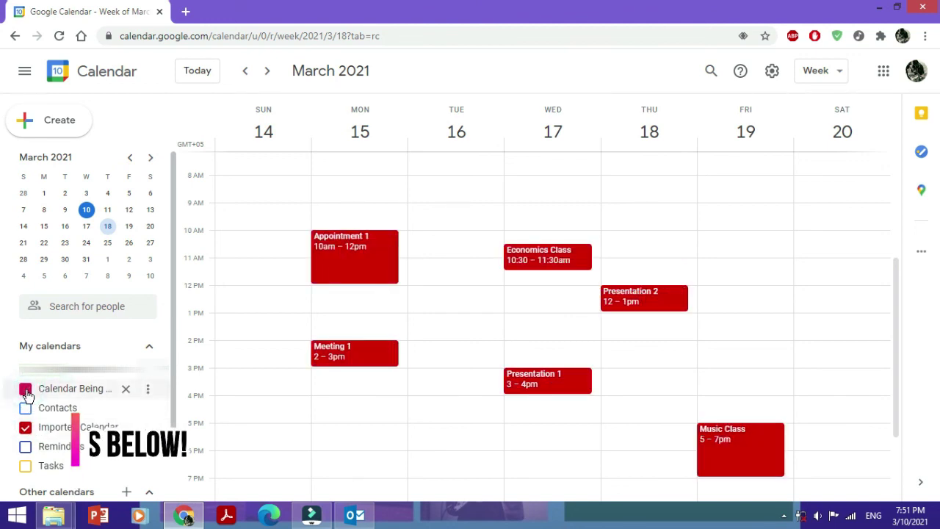